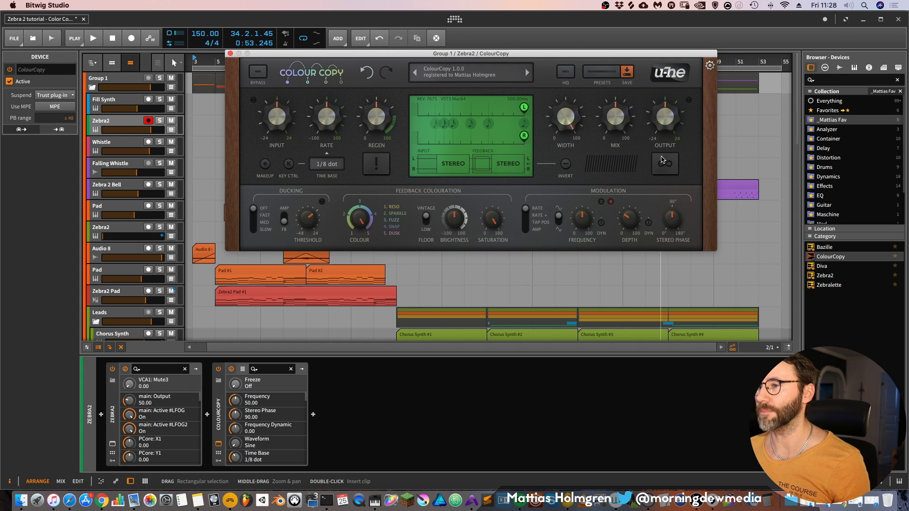
Step: Move the ColourCopy plug-in window higher over the arrangement so that more of the tracks are uncovered
left_click_drag(496, 59, 456, 34)
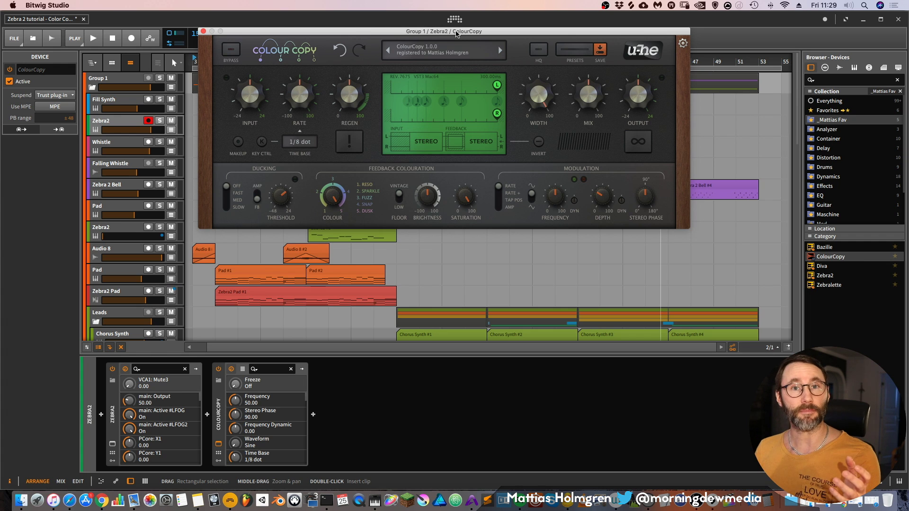
left_click_drag(456, 33, 458, 33)
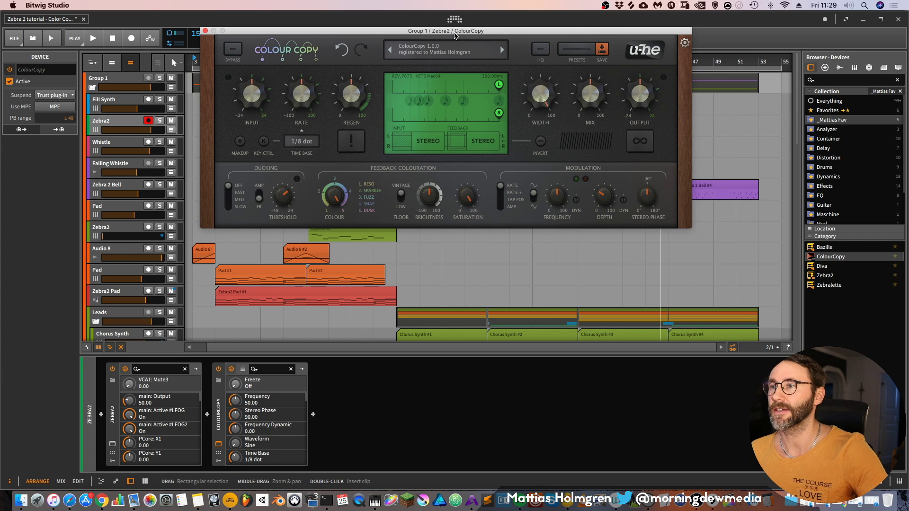
mouse_move(454, 33)
left_mouse_down()
mouse_move(455, 59)
mouse_move(454, 22)
left_mouse_up()
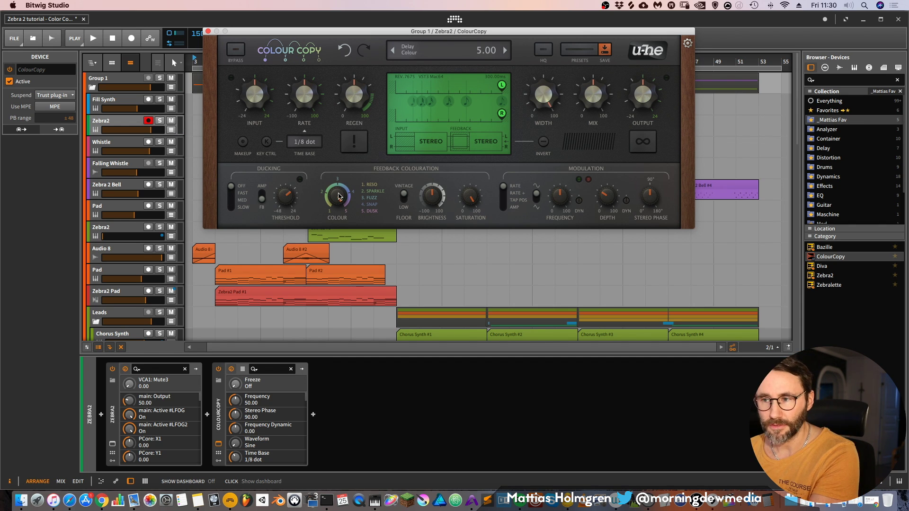
Step: Audition the delay's feedback Colour at about 2, 3, 3.76 and 5, and return it to the middle setting
left_click_drag(339, 198, 324, 330)
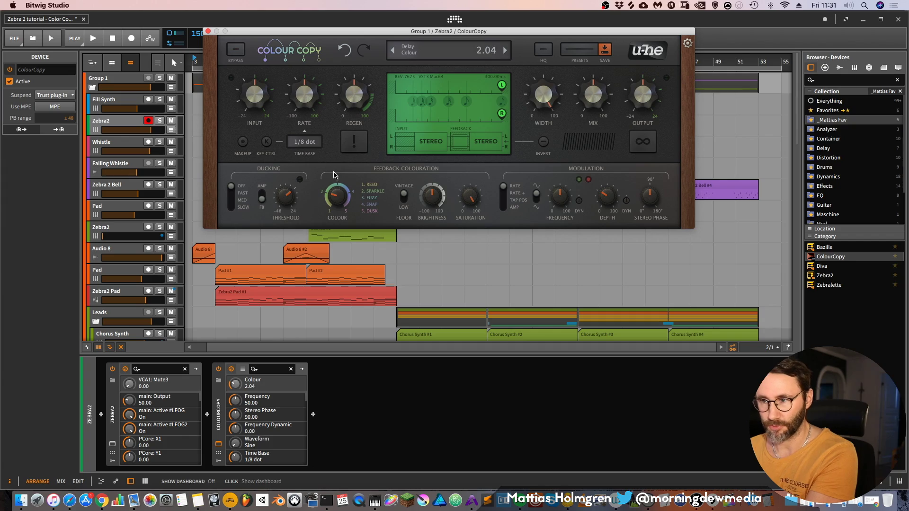
mouse_move(336, 175)
left_mouse_down()
mouse_move(321, 187)
mouse_move(321, 176)
left_mouse_up()
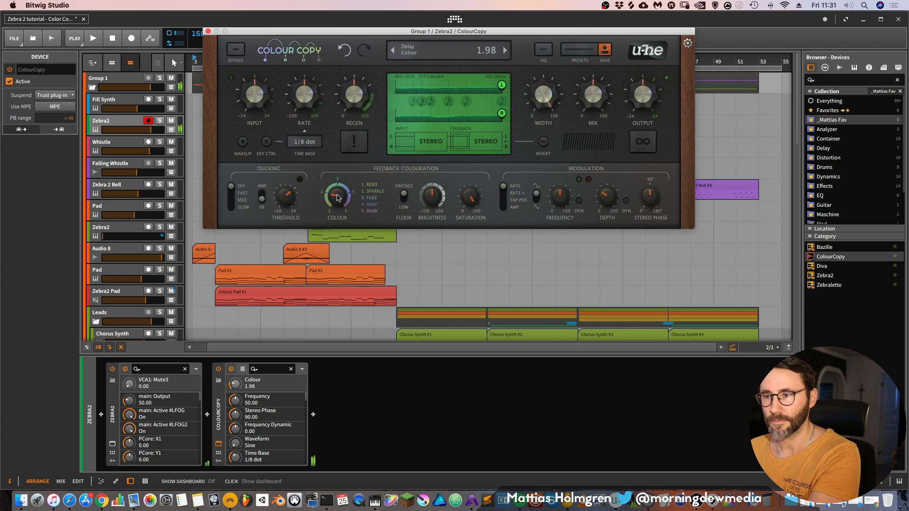
left_click_drag(338, 198, 338, 173)
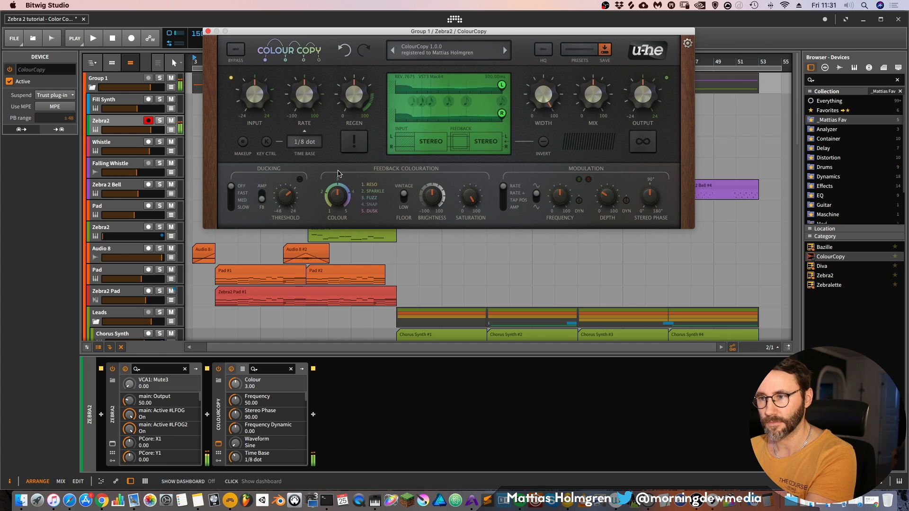
mouse_move(339, 196)
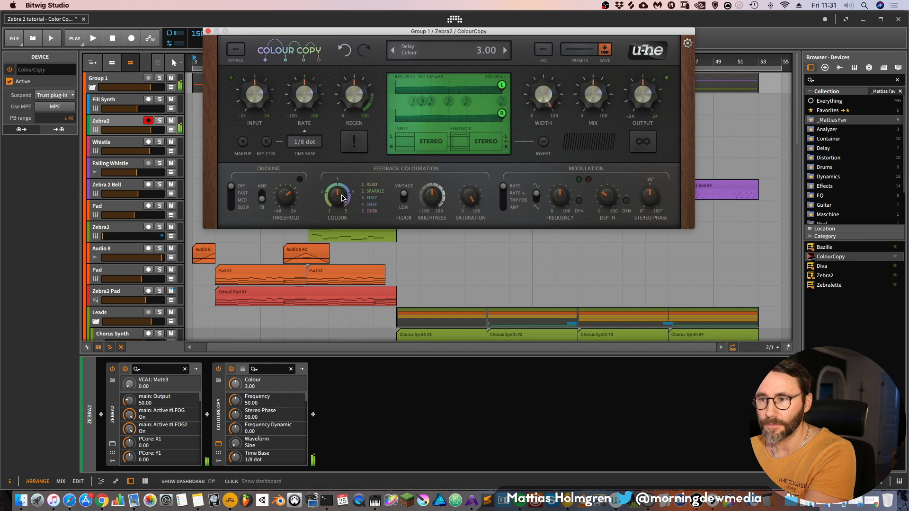
left_click_drag(339, 191, 337, 181)
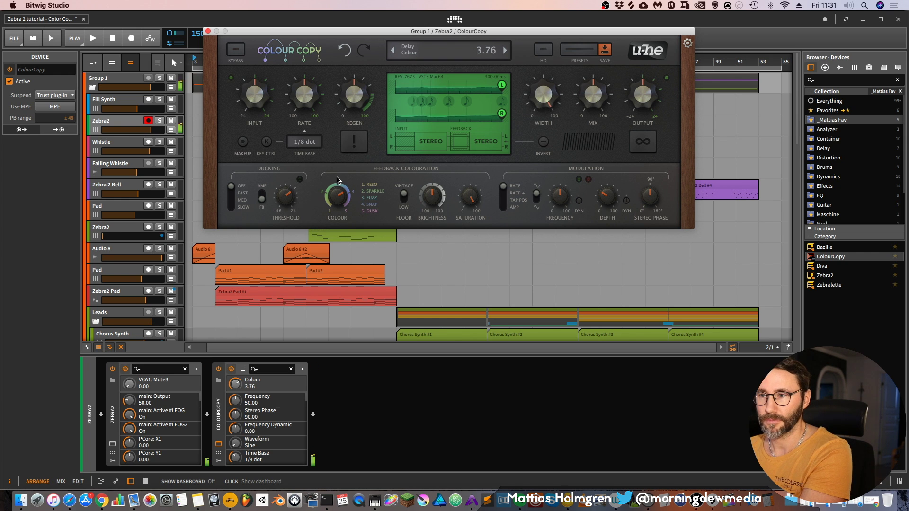
left_click_drag(339, 191, 313, 91)
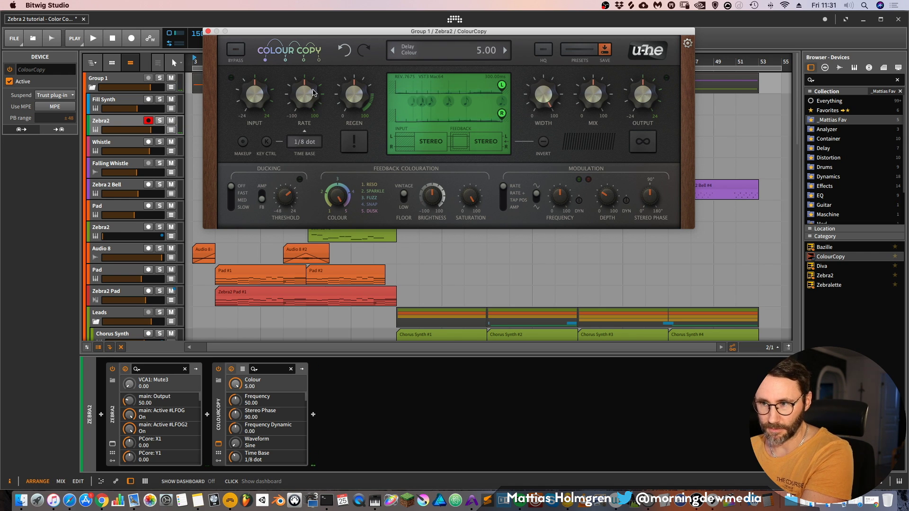
left_click_drag(313, 91, 312, 250)
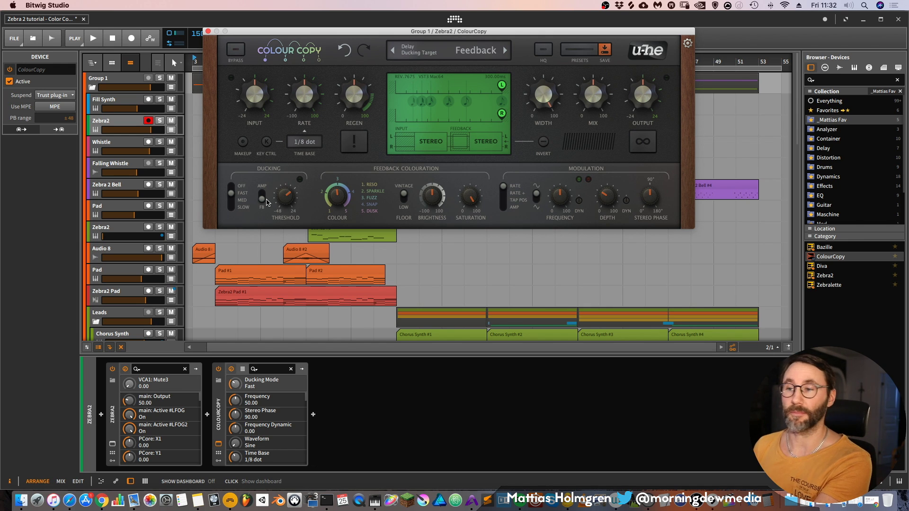
Step: Set the delay's ducking to Fast with a threshold of -18 dB
left_click_drag(280, 195, 283, 208)
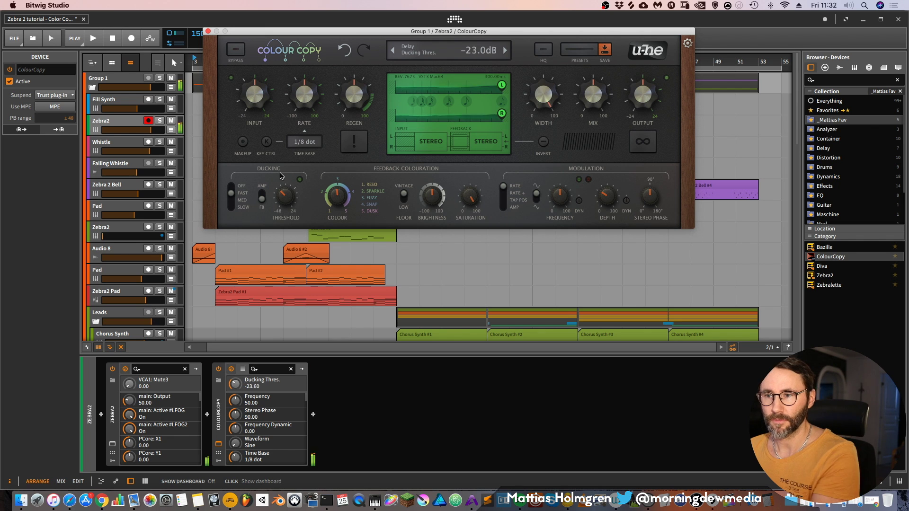
scroll(286, 194, "down", 1)
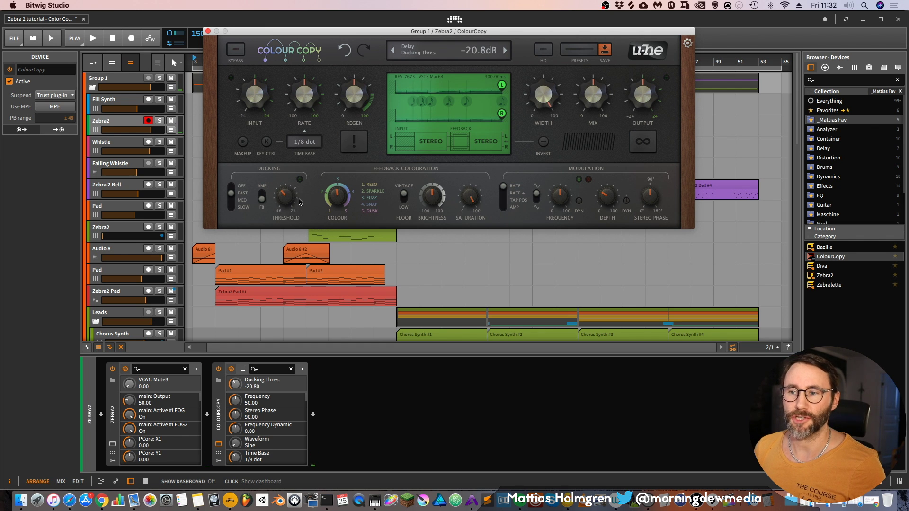
left_click_drag(286, 199, 283, 192)
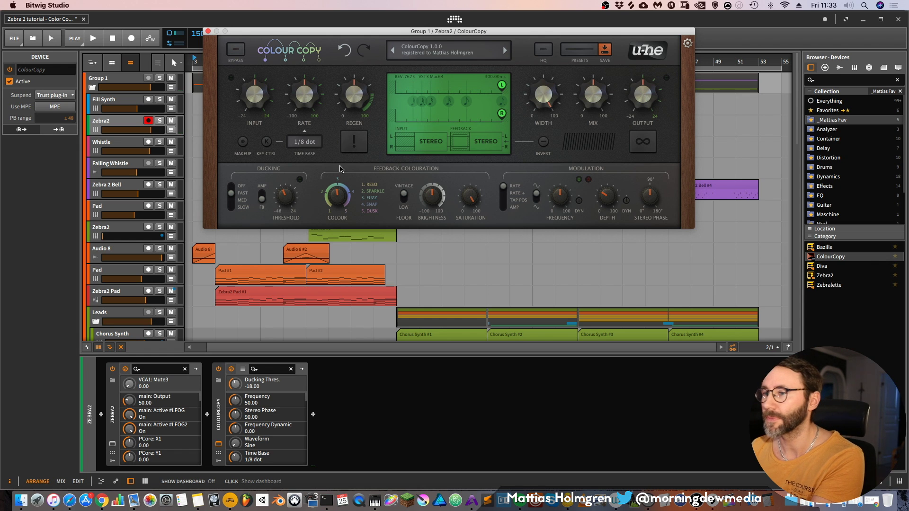
Step: Audition the feedback Saturation at 100 and lower it to a more moderate amount
left_click_drag(471, 197, 434, 156)
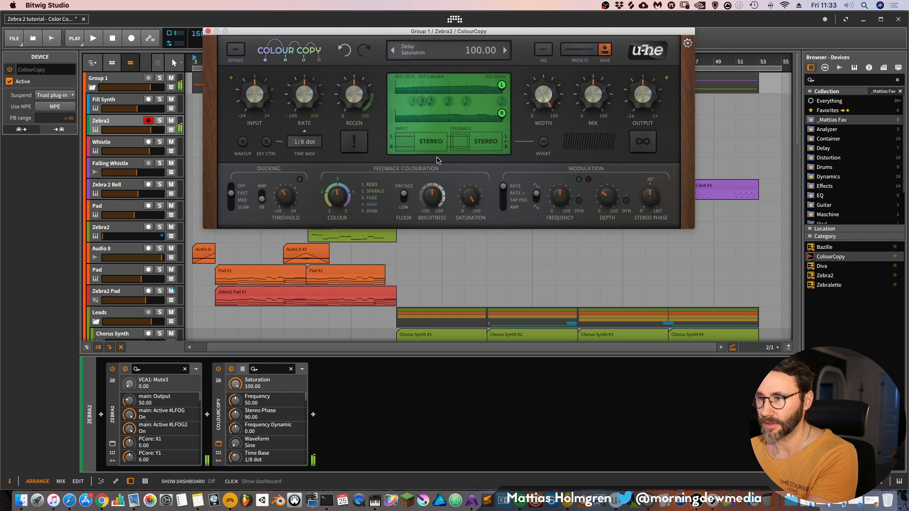
left_click_drag(440, 168, 469, 6)
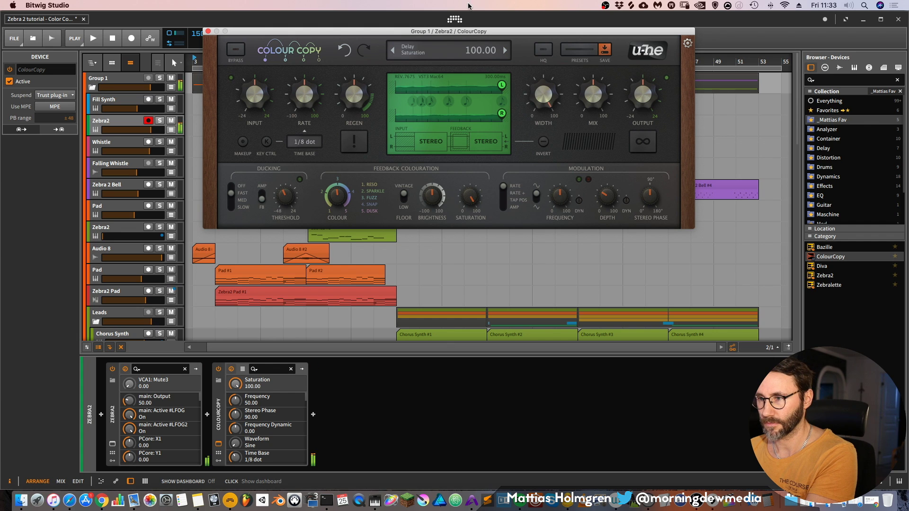
left_click_drag(472, 194, 469, 210)
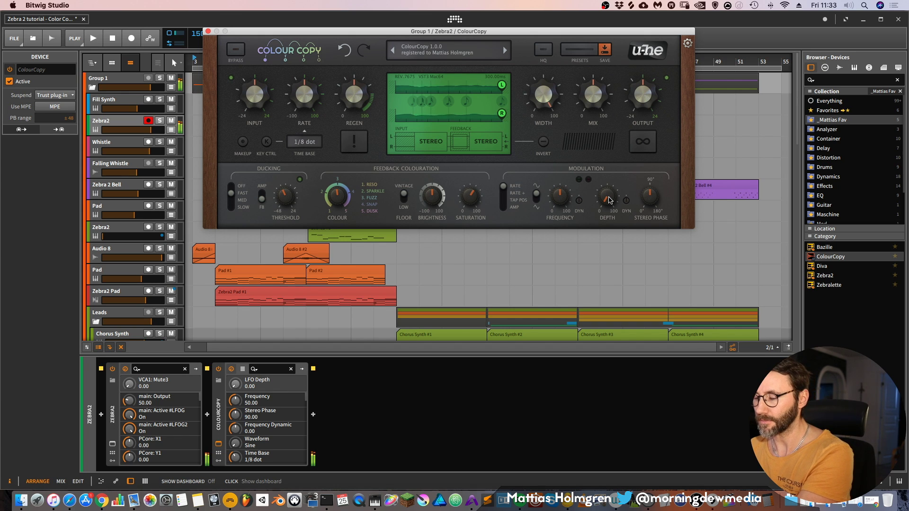
Step: Switch the LFO modulation target to Tap Pos, and try a modulation Depth of 31 before reducing it
left_click_drag(609, 200, 604, 169)
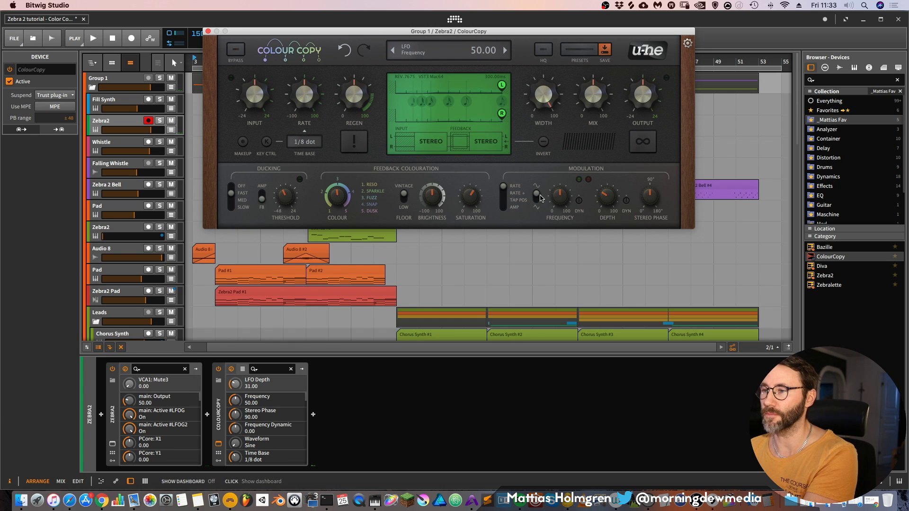
left_click(503, 201)
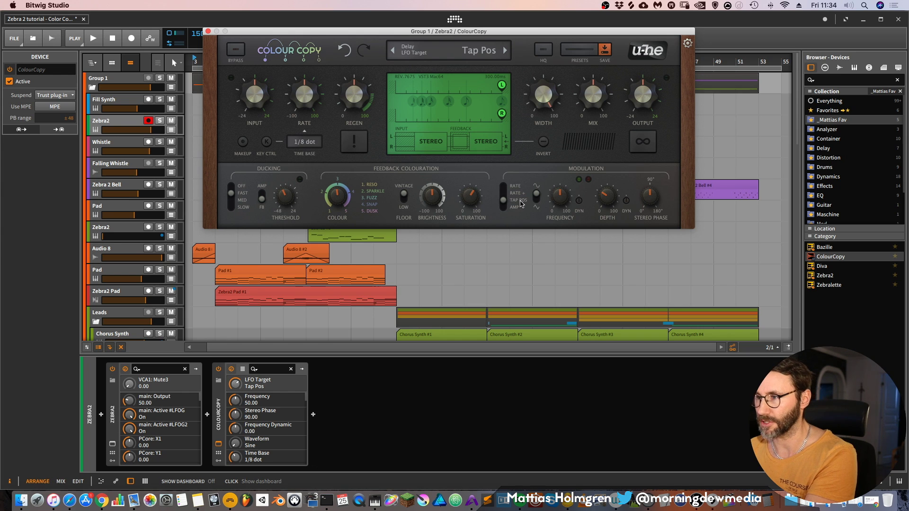
left_click_drag(607, 198, 602, 218)
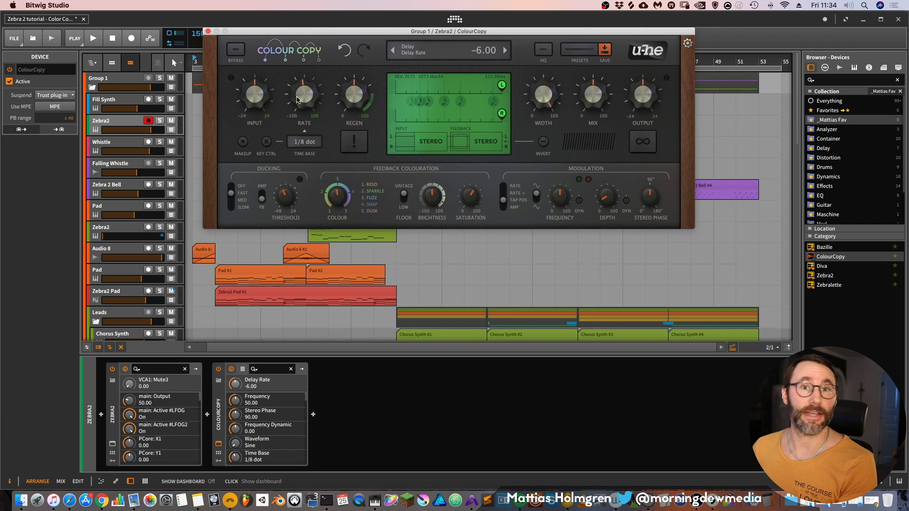
Step: Sweep the delay Rate down to -100 and back to 0 to audition the pitch change
left_click_drag(306, 95, 298, 118)
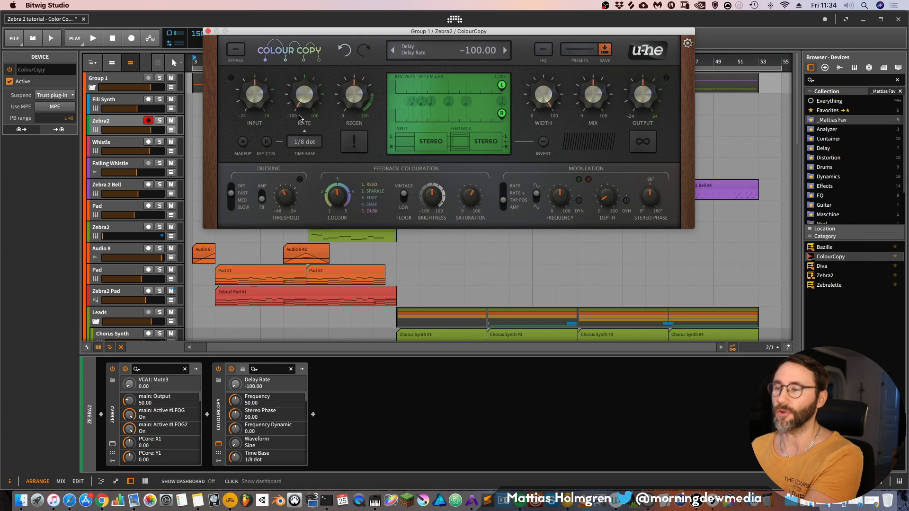
left_click_drag(307, 97, 305, 71)
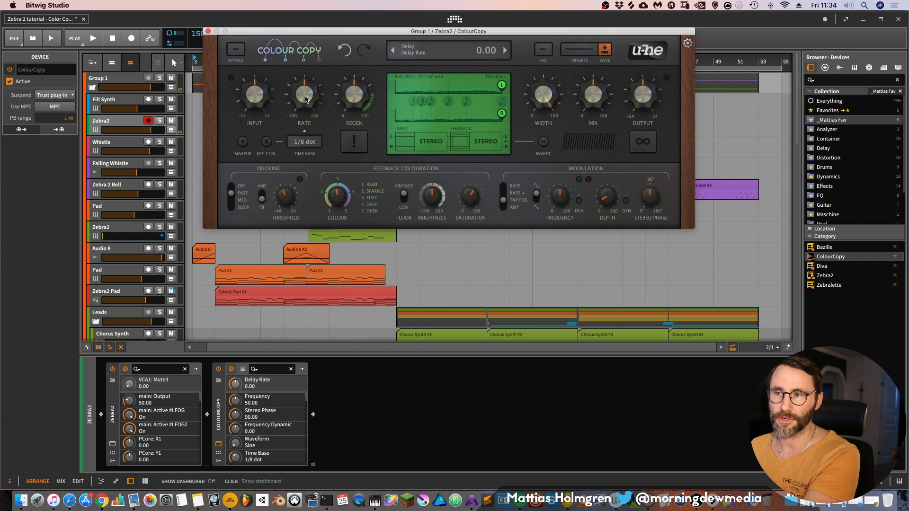
mouse_move(306, 98)
left_mouse_down()
mouse_move(306, 108)
mouse_move(298, 82)
mouse_move(300, 110)
left_mouse_up()
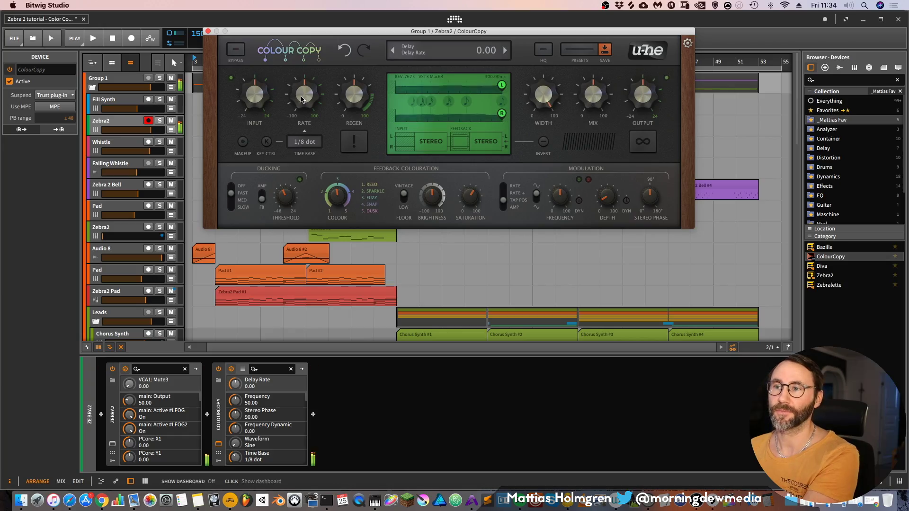
left_click_drag(301, 99, 301, 86)
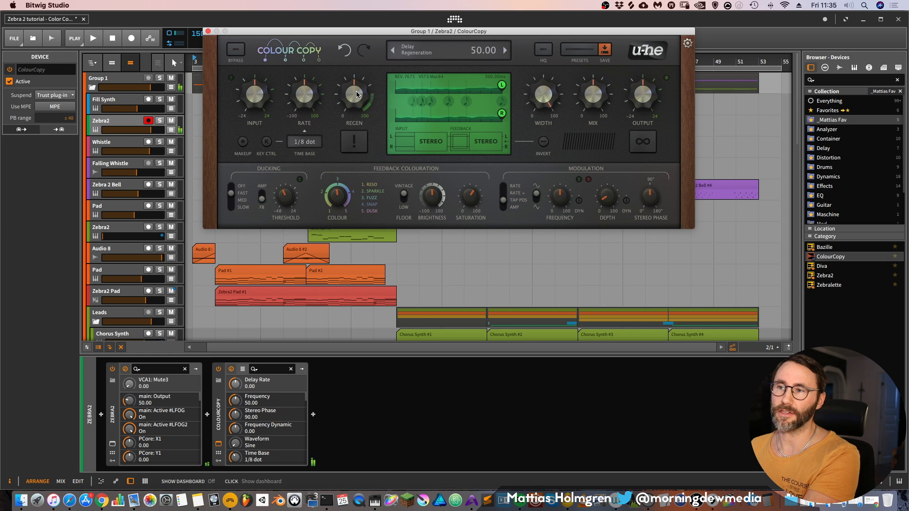
Step: Raise the delay's Regeneration to 81 and change the feedback routing to Cross
left_click_drag(356, 94, 356, 77)
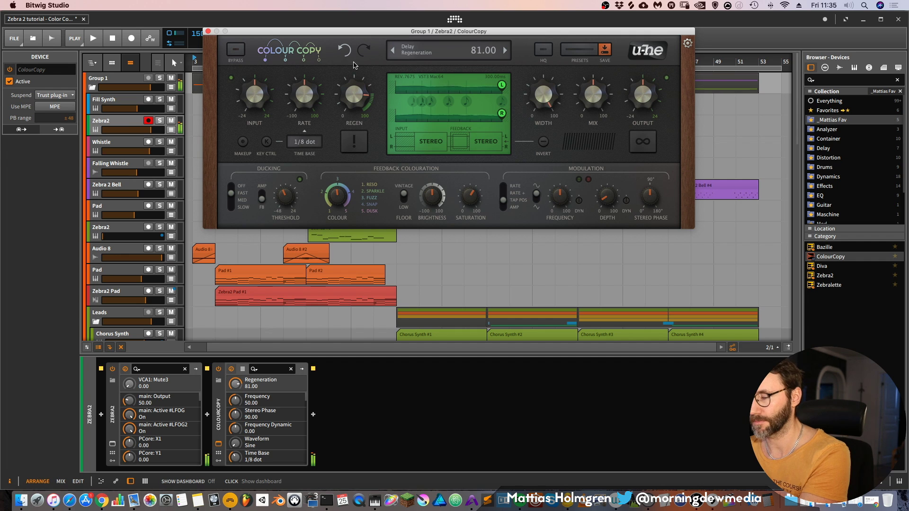
left_click(489, 143)
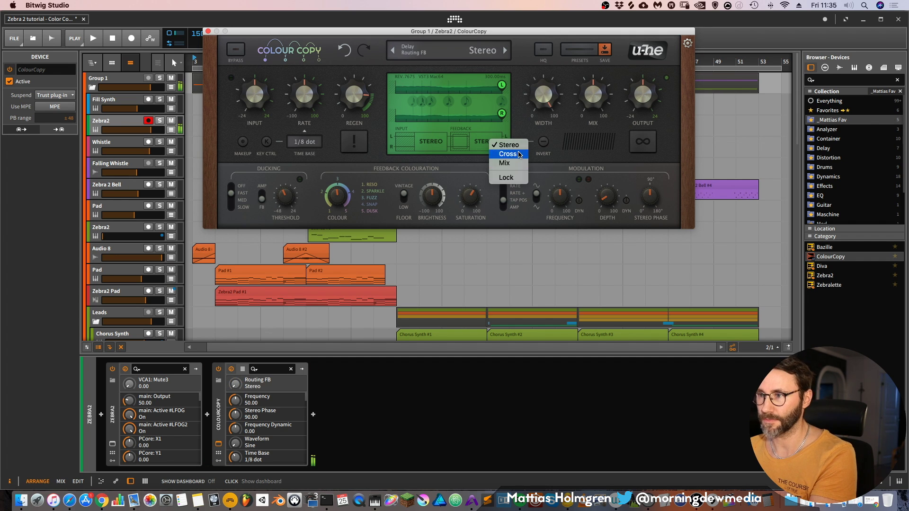
left_click(508, 154)
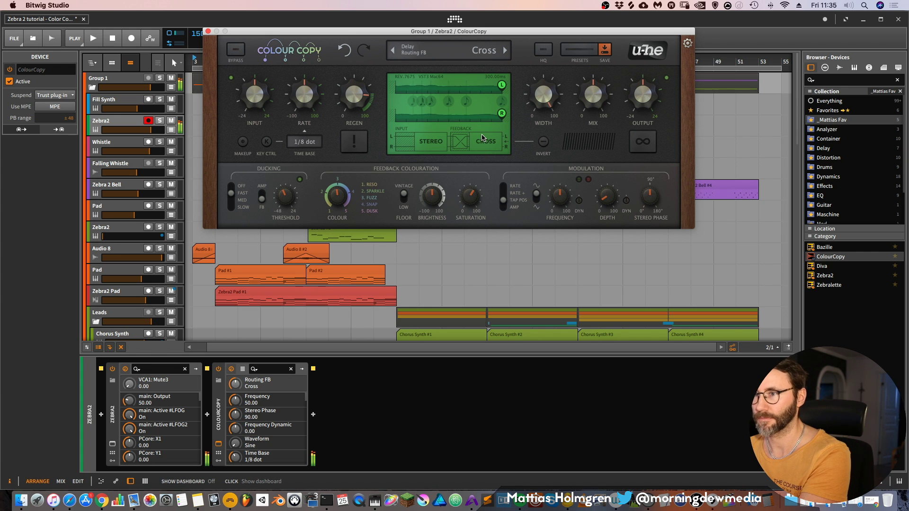
Step: Lower the delay Rate slightly and try shifting the right-channel tap along the delay line
left_click_drag(298, 95, 300, 103)
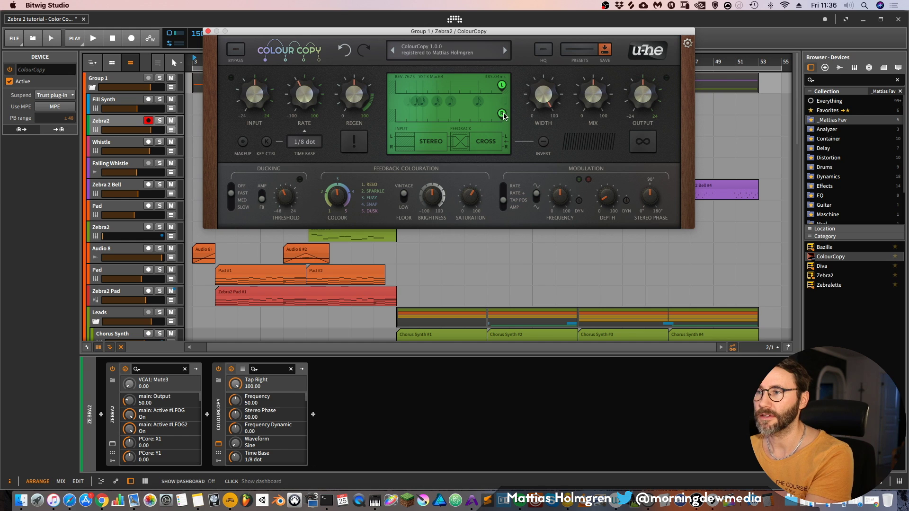
left_click_drag(503, 115, 497, 115)
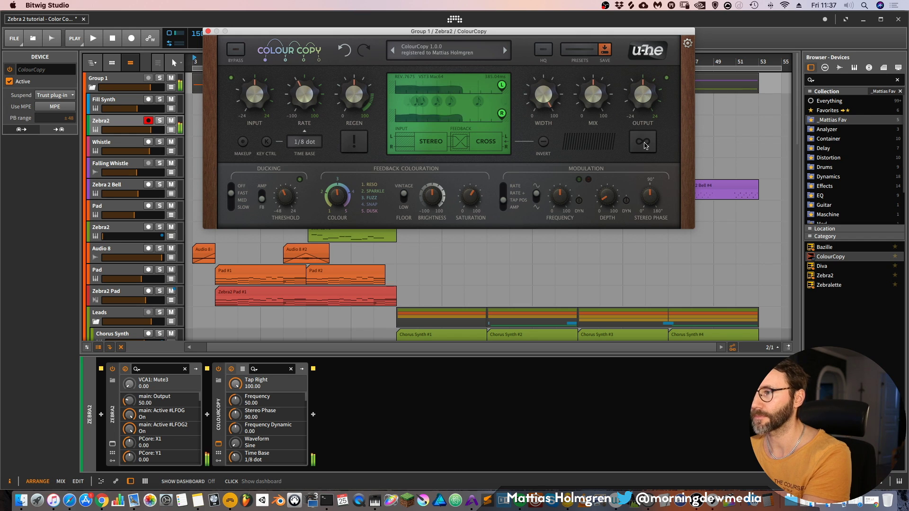
Step: Toggle the delay's Freeze on and off, and raise the Rate while the sound is frozen
left_click(643, 143)
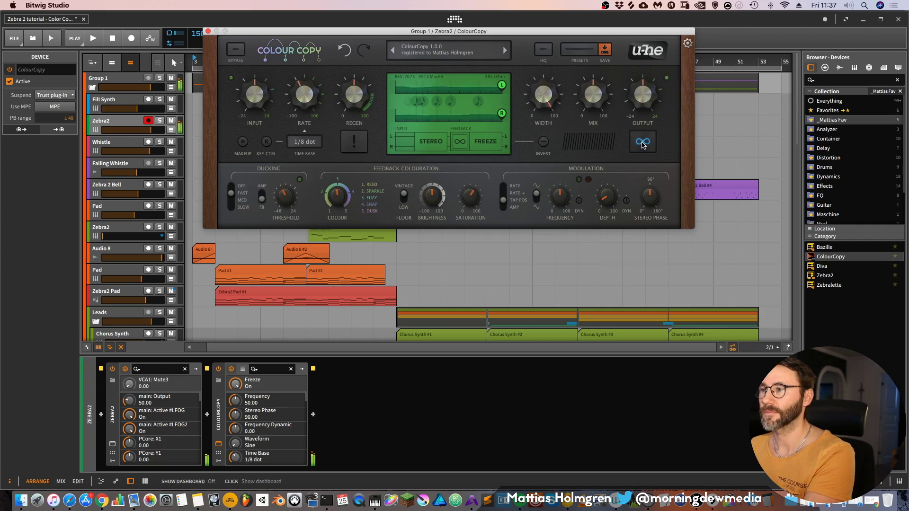
left_click(643, 141)
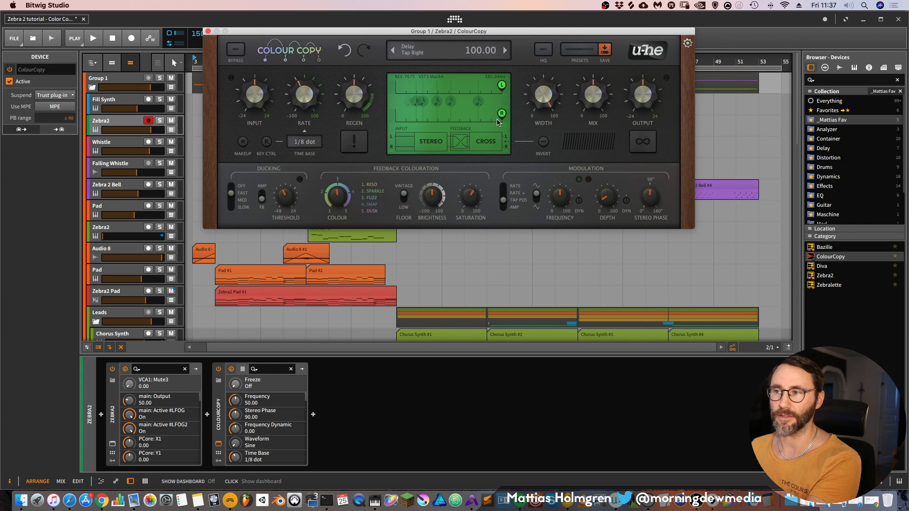
left_click(643, 143)
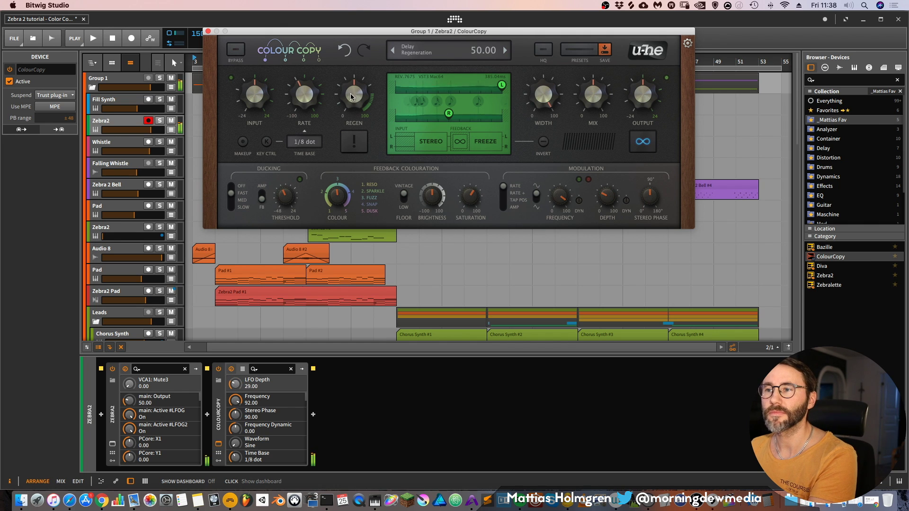
left_click_drag(300, 90, 297, 72)
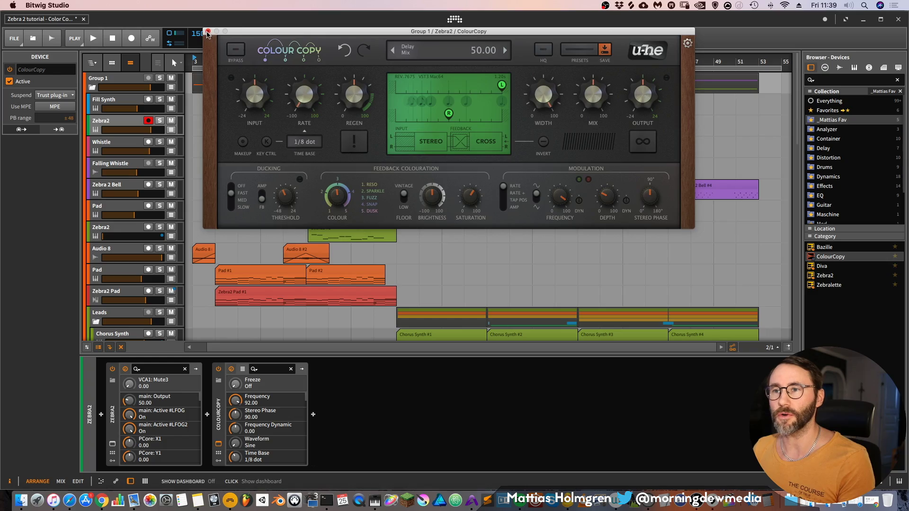
Step: Close the ColourCopy window and look through the tracks of the whole arrangement
key("super+w")
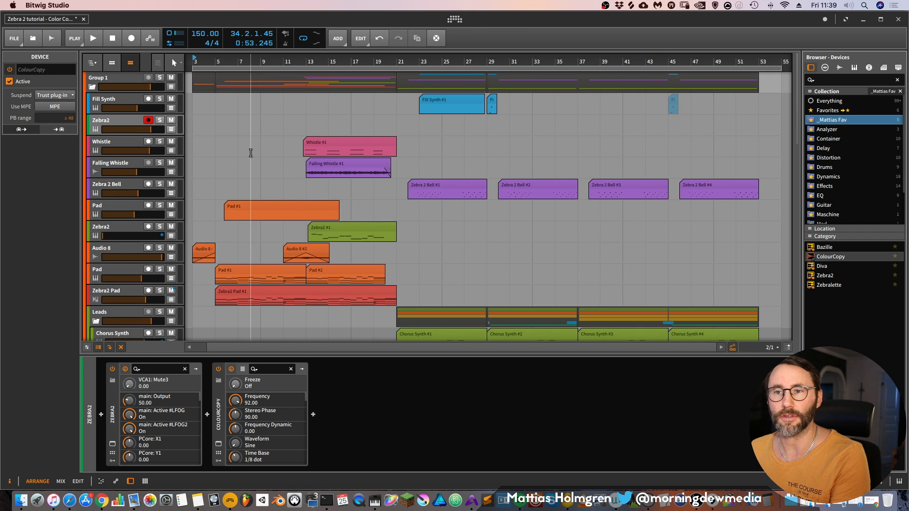
scroll(248, 154, "down", 1)
scroll(246, 158, "down", 12)
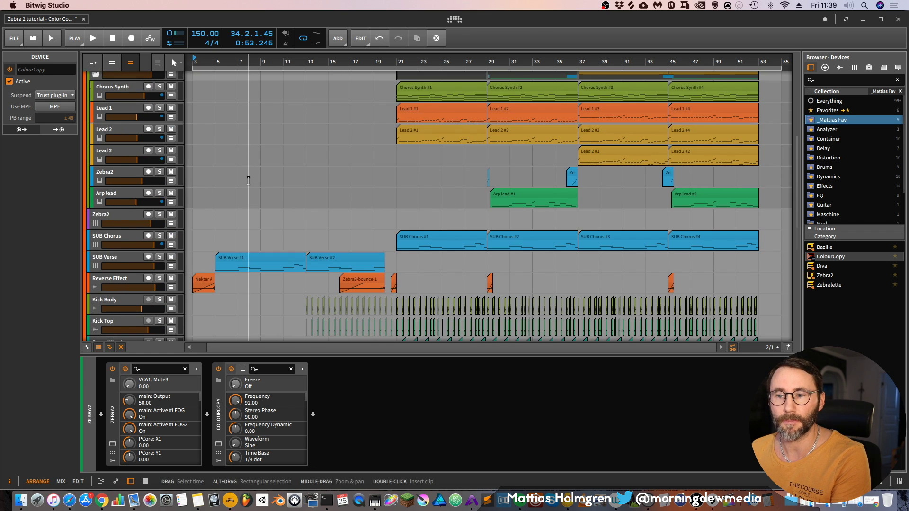
scroll(255, 183, "up", 8)
scroll(264, 184, "up", 5)
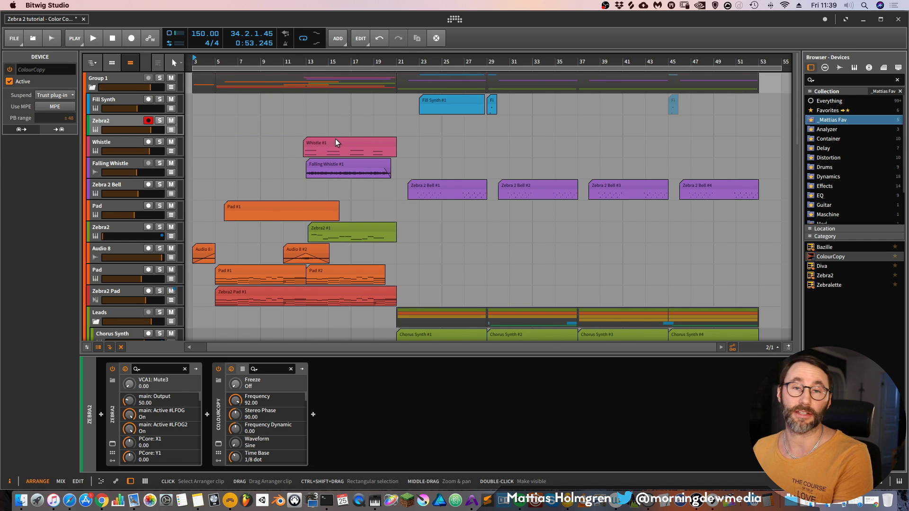
Step: Play the whole arrangement at a lowered system volume while looking through its tracks, and stop playback after the last clips
key("space")
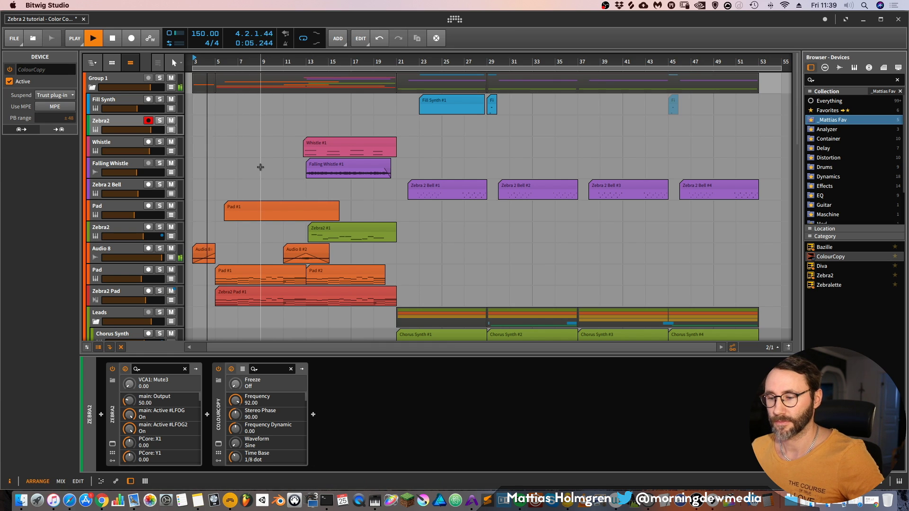
key("XF86AudioLowerVolume")
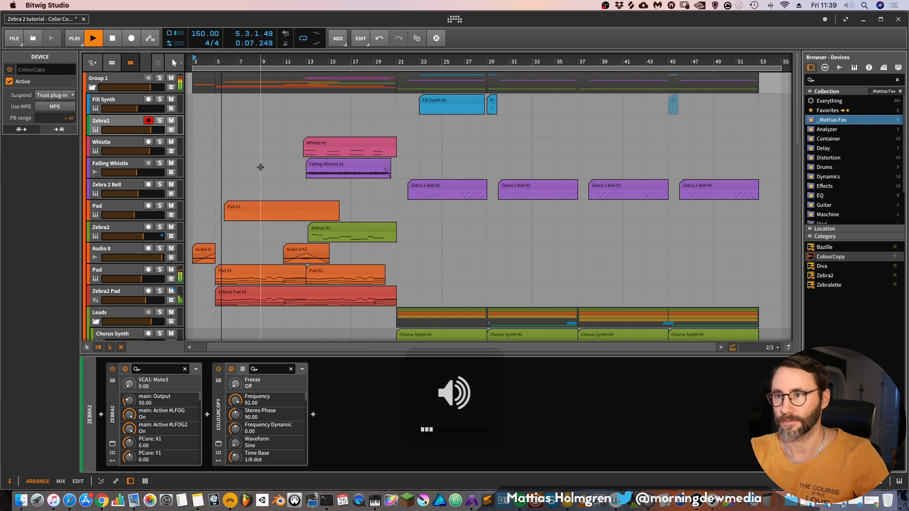
key("XF86AudioLowerVolume")
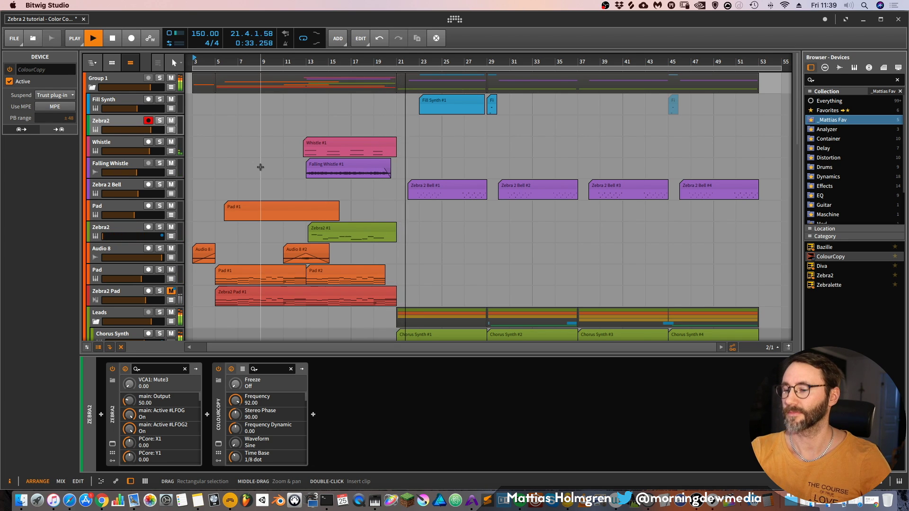
key("XF86AudioLowerVolume")
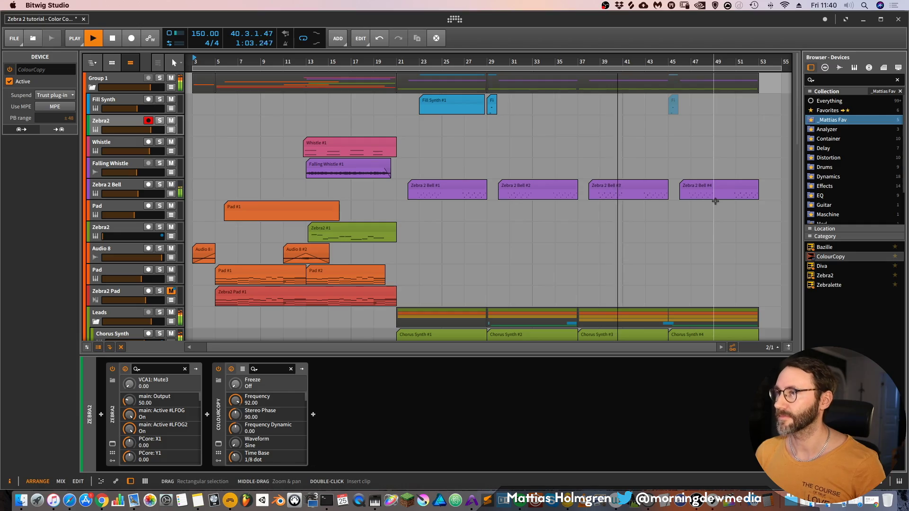
scroll(714, 201, "down", 10)
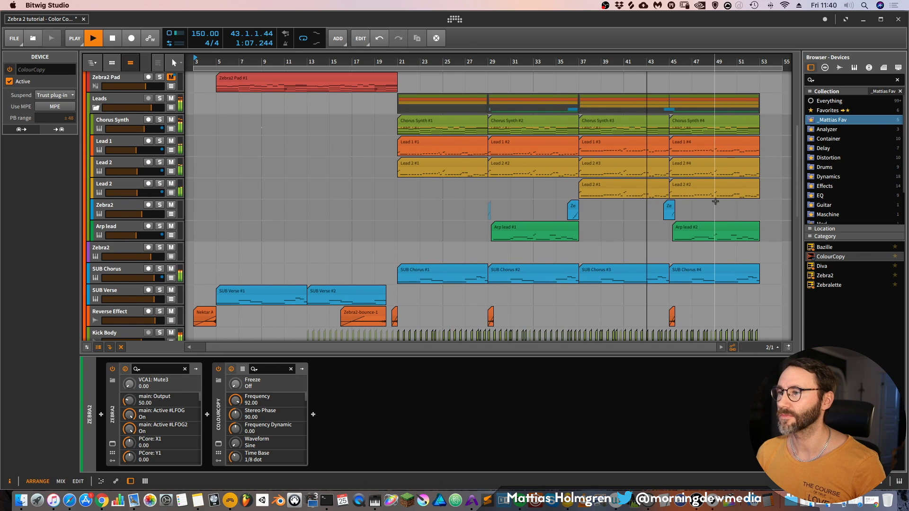
scroll(715, 201, "down", 4)
scroll(715, 201, "down", 1)
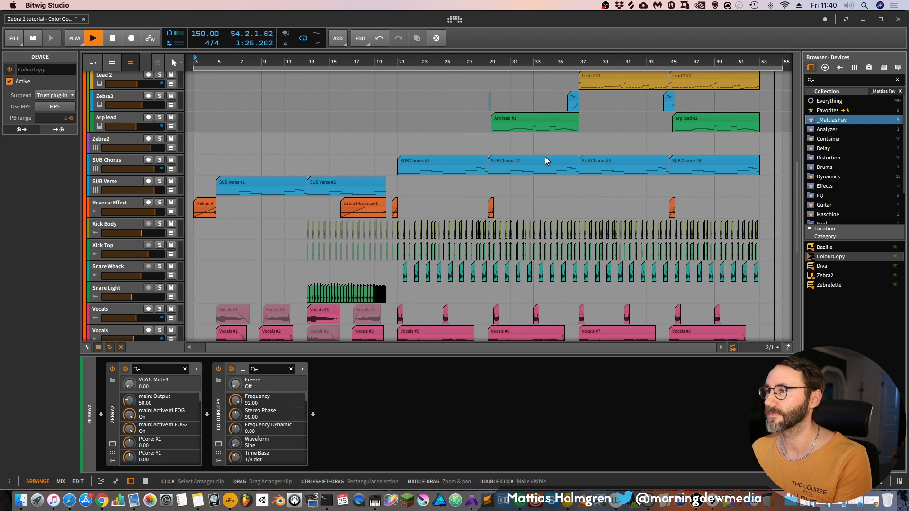
key("space")
Step: Solo the Pad track directly below Audio 8 and set the playback start to bar 5
scroll(532, 181, "up", 10)
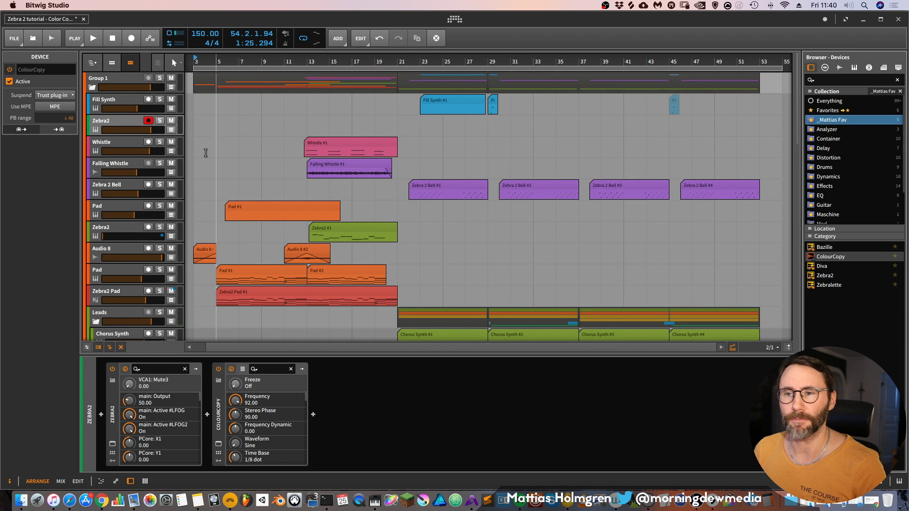
scroll(251, 165, "down", 3)
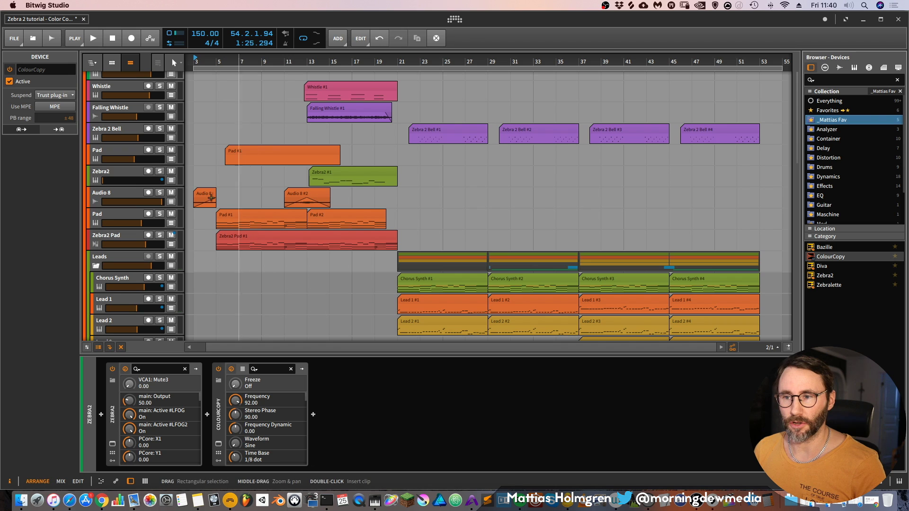
left_click(111, 212)
scroll(172, 204, "down", 2)
left_click(159, 182)
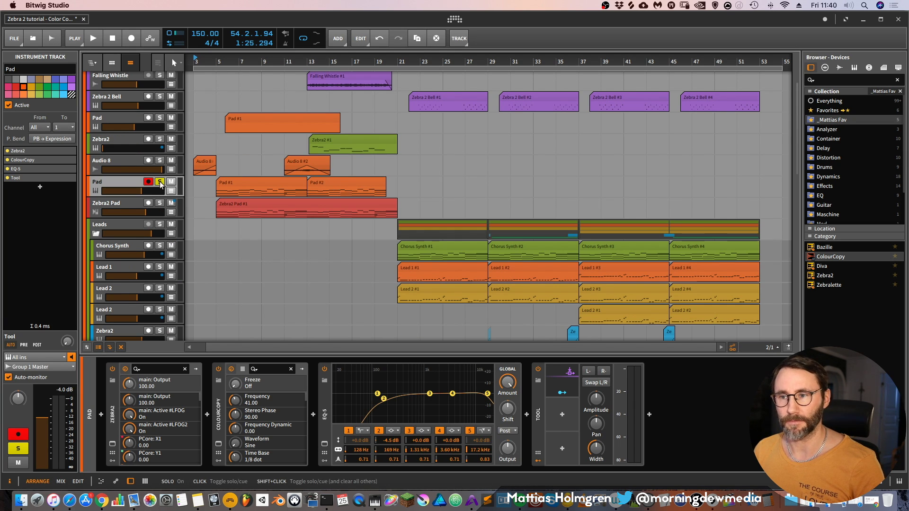
left_click(216, 60)
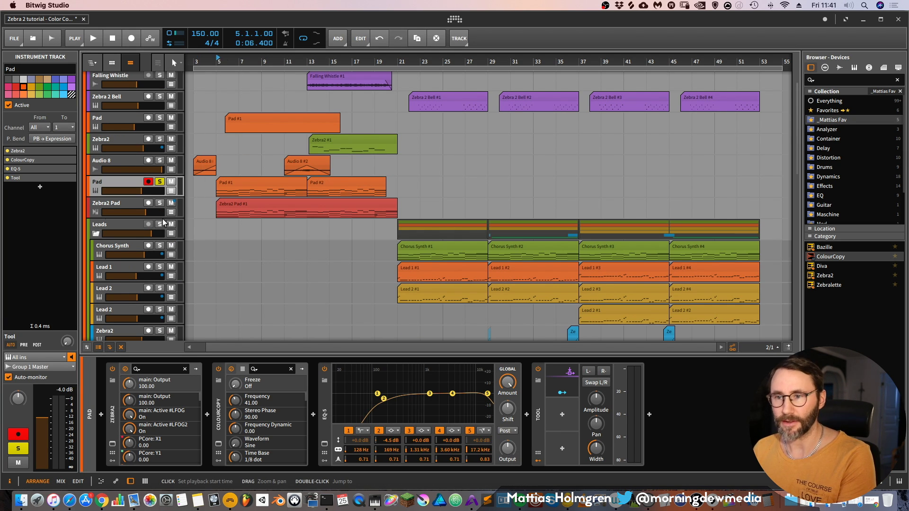
Step: Open the Zebra2 synth window of the Pad track and move it clear of the screen's edge
left_click(112, 445)
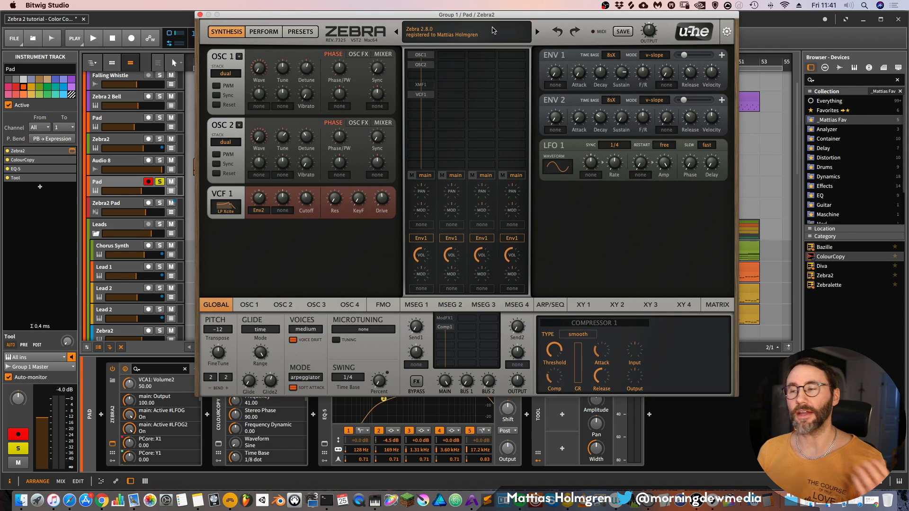
mouse_move(481, 18)
left_mouse_down()
mouse_move(481, 54)
mouse_move(479, 33)
left_mouse_up()
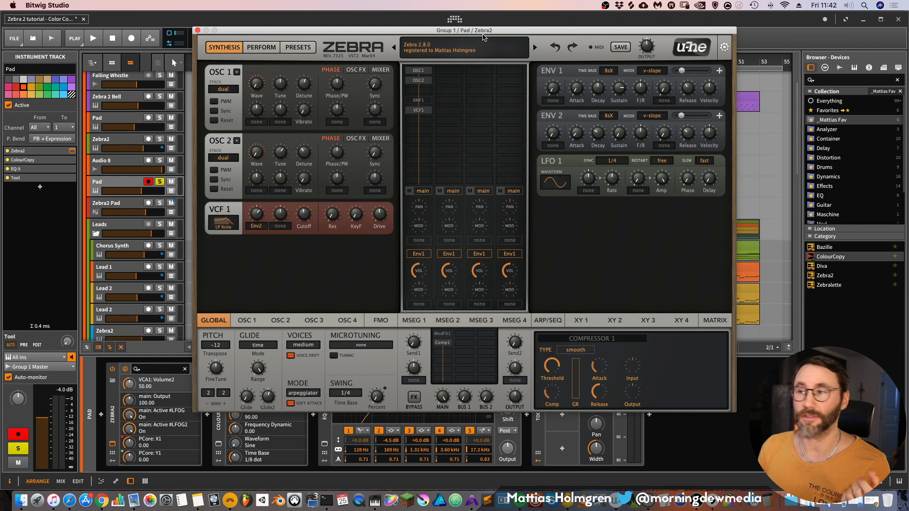
mouse_move(488, 31)
left_mouse_down()
mouse_move(490, 39)
mouse_move(471, 33)
left_mouse_up()
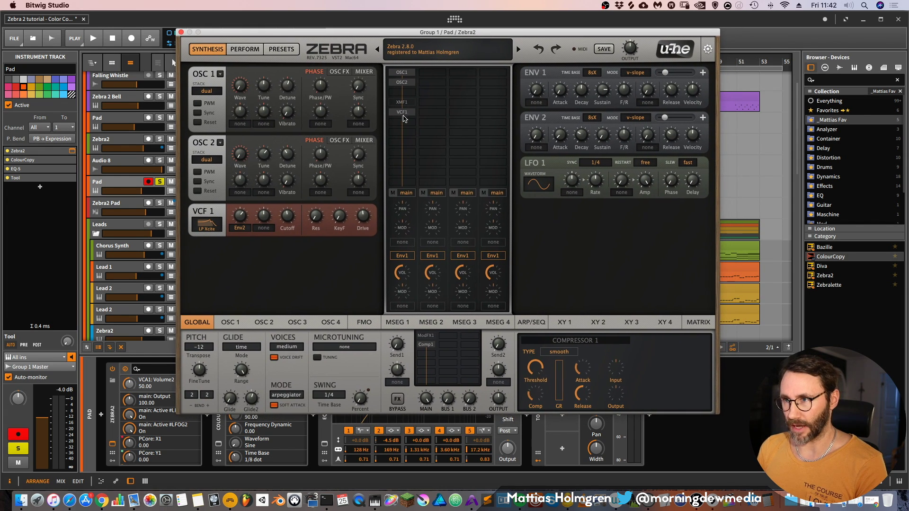
Step: Review the wave settings of OSC 1 to OSC 4, and view OSC 1's wave in the enlarged editor before closing it
left_click(402, 82)
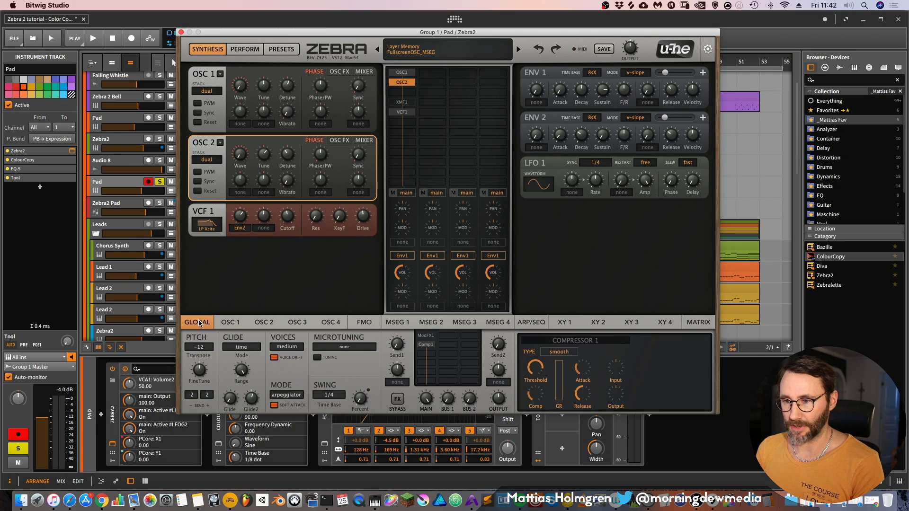
left_click(231, 323)
left_click(264, 323)
left_click(297, 322)
left_click(330, 323)
left_click(230, 322)
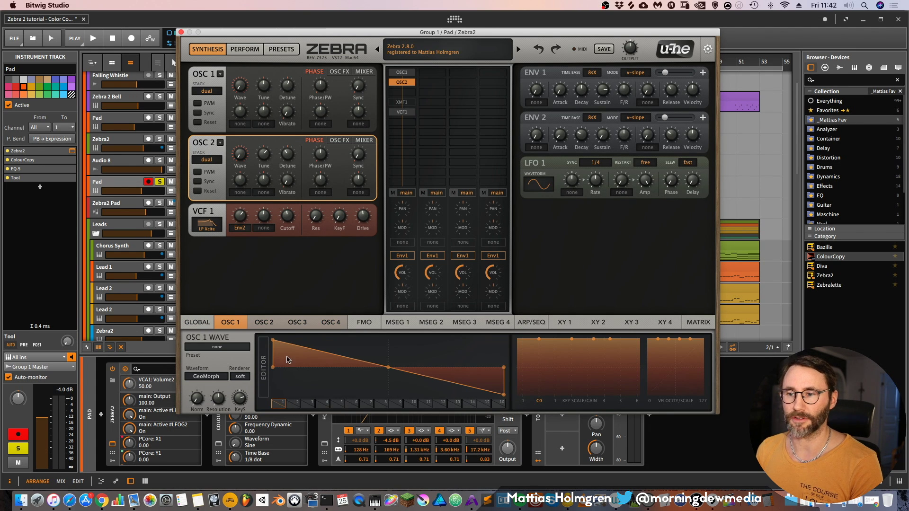
left_click(263, 381)
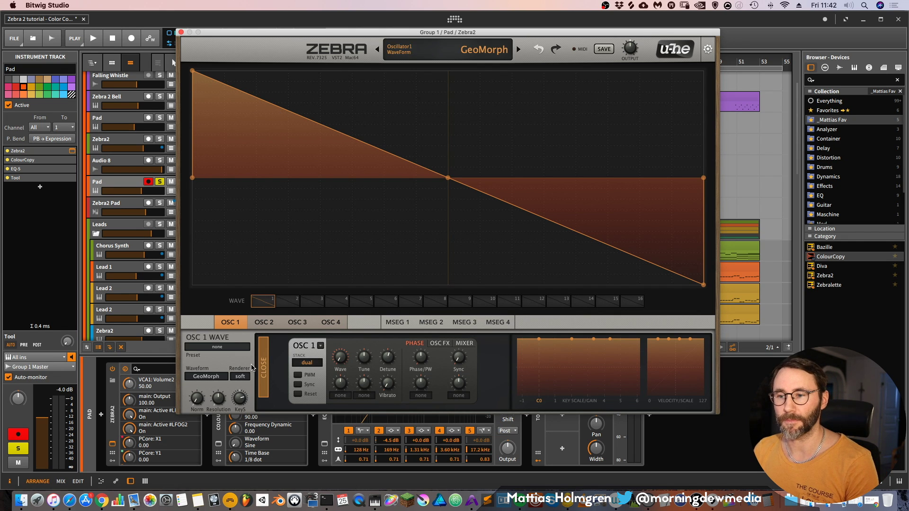
left_click(265, 378)
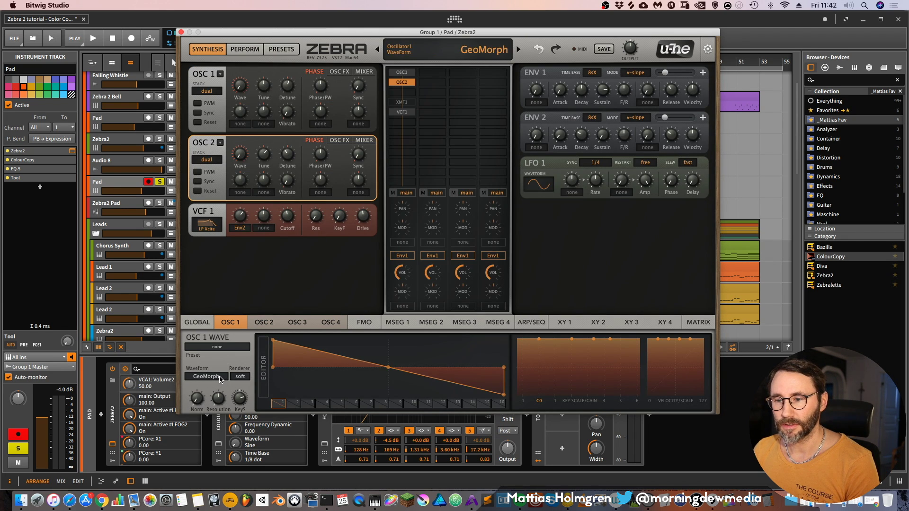
Step: Try SpectroBlend as the OSC 1 waveform with a few freehand harmonics drawn in, and switch back to GeoMorph
left_click(212, 381)
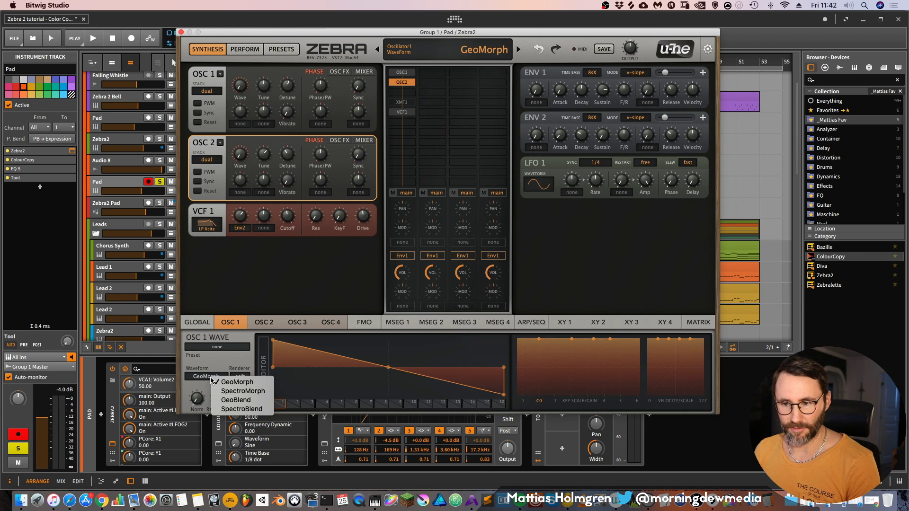
left_click(243, 409)
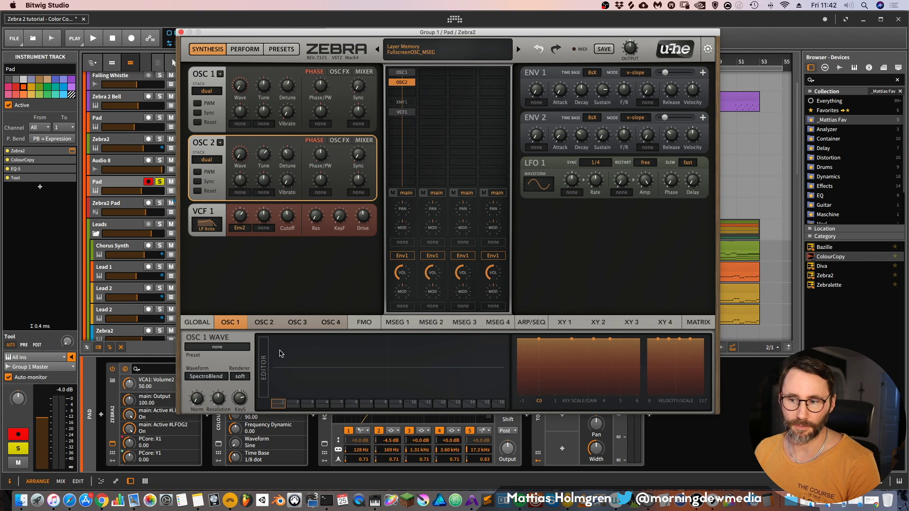
mouse_move(277, 363)
left_mouse_down()
mouse_move(284, 340)
mouse_move(335, 355)
left_mouse_up()
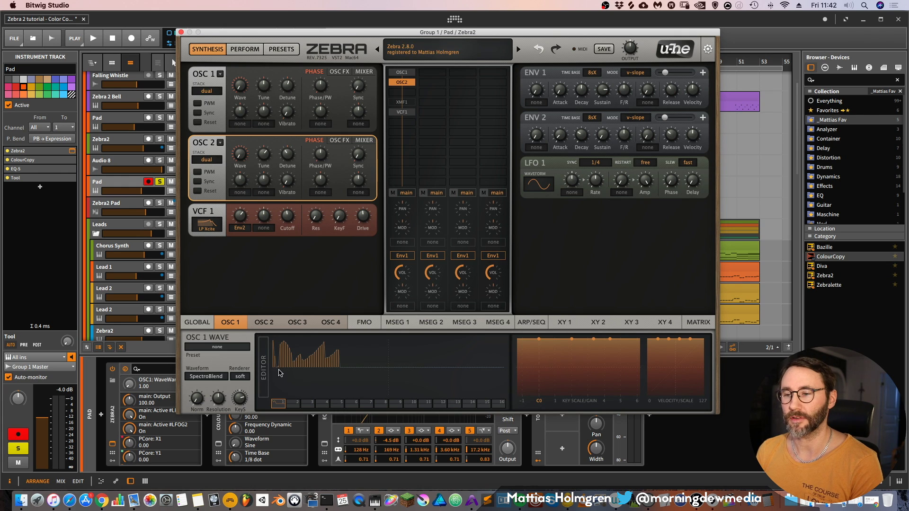
left_click_drag(327, 367, 363, 367)
left_click(220, 377)
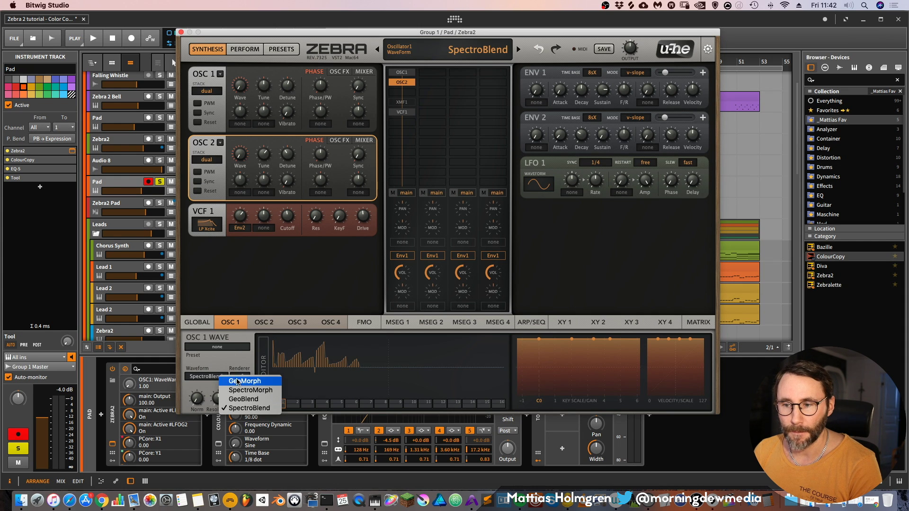
left_click(237, 381)
Step: Review Zebra2's global effects section and the waves of OSC 1 and OSC 2
left_click(198, 323)
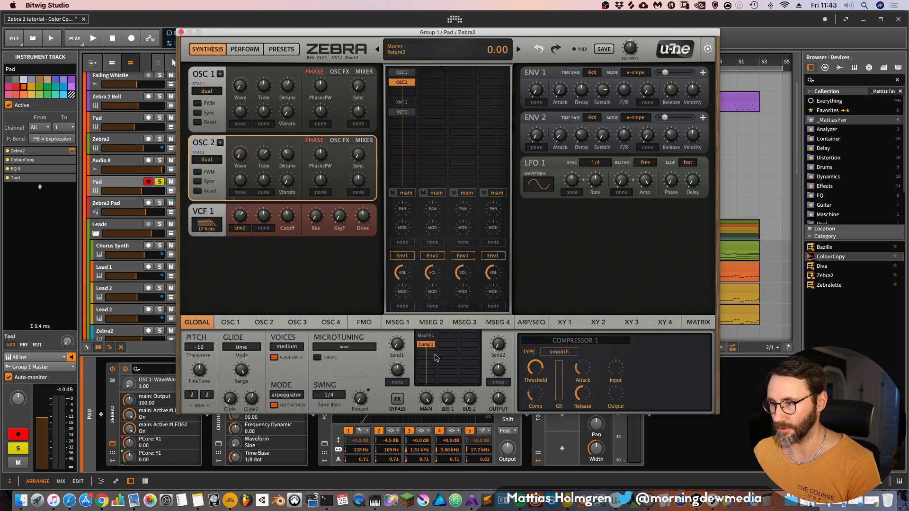
left_click(410, 74)
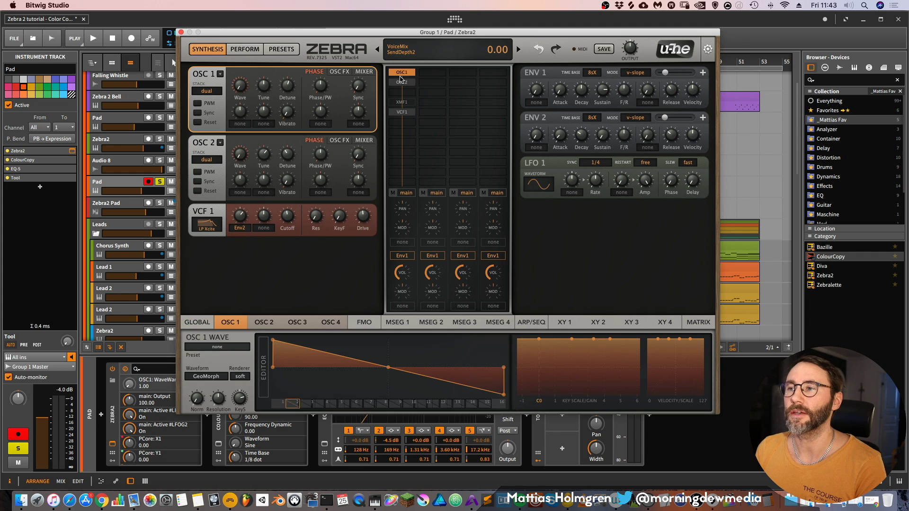
left_click(262, 325)
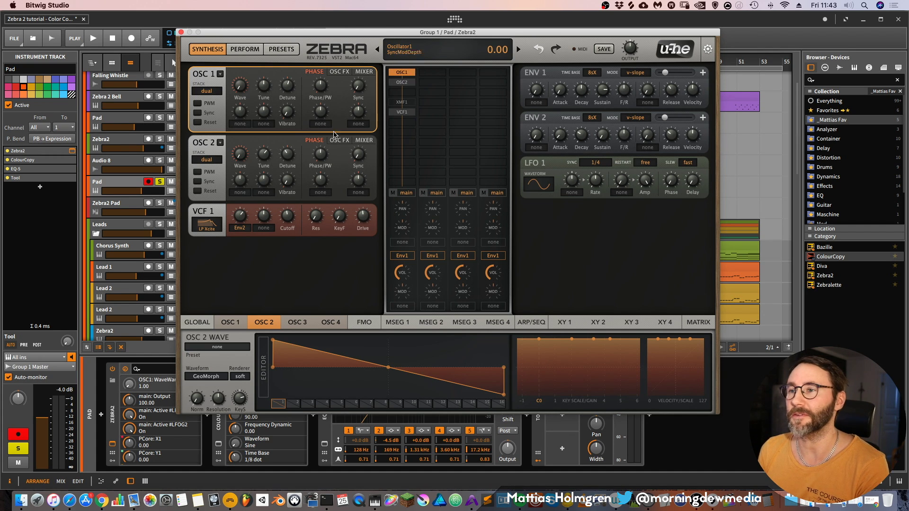
Step: Select the VCF 1 module and browse its filter types without choosing another one
left_click(445, 118)
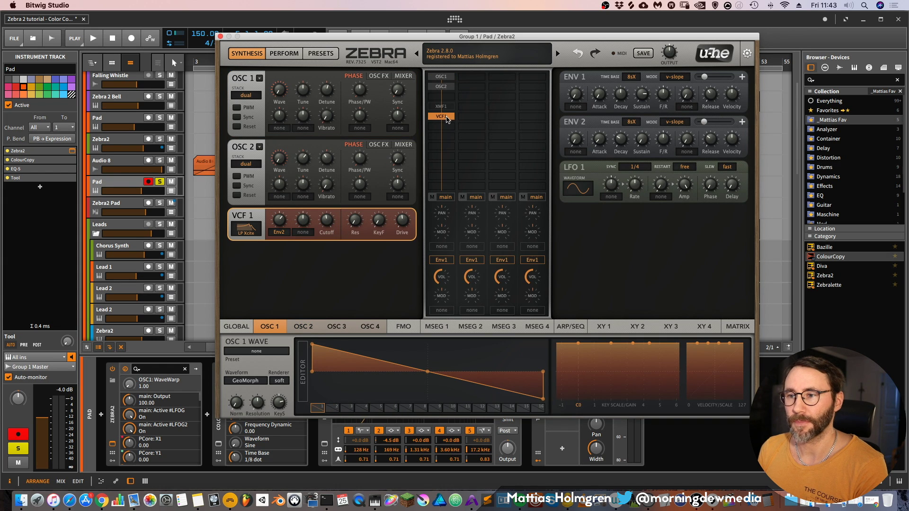
left_click(246, 232)
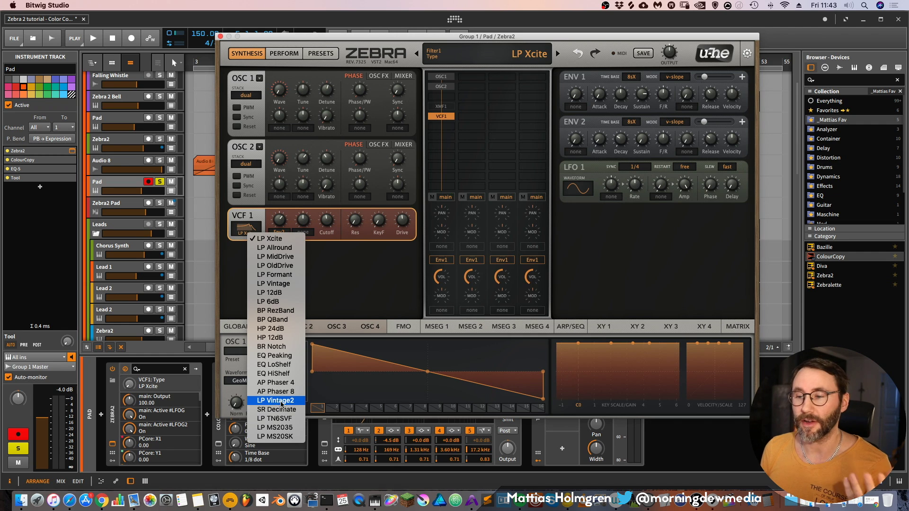
left_click(327, 220)
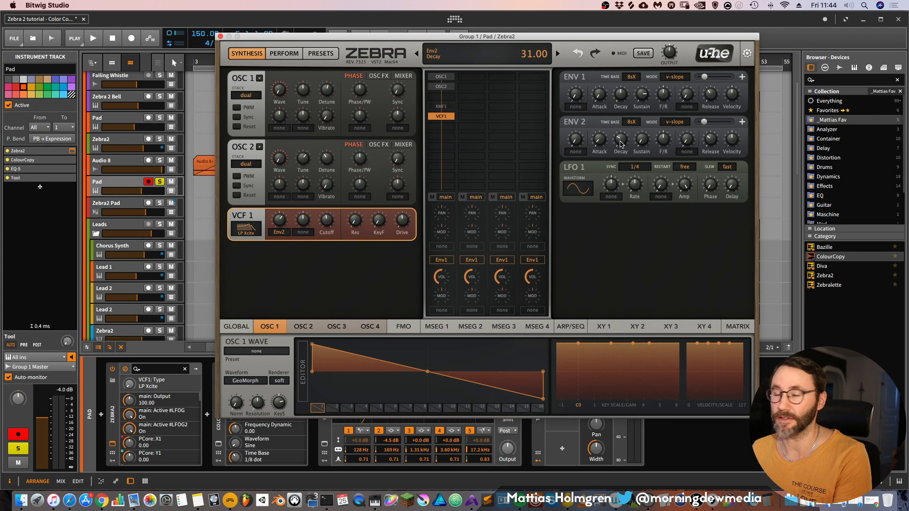
Step: Play the soloed pad while reopening its Zebra2 window, watch the arpeggiator steps run, and stop playback
key("space")
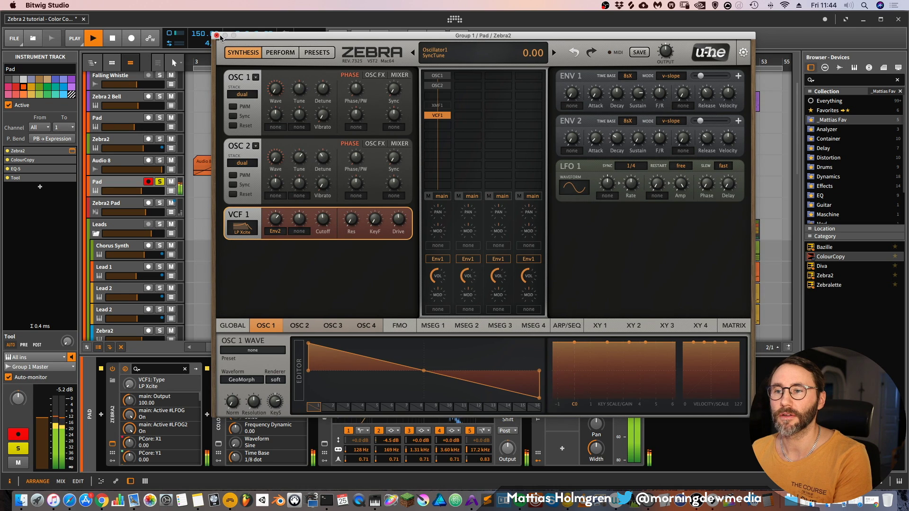
left_click(220, 37)
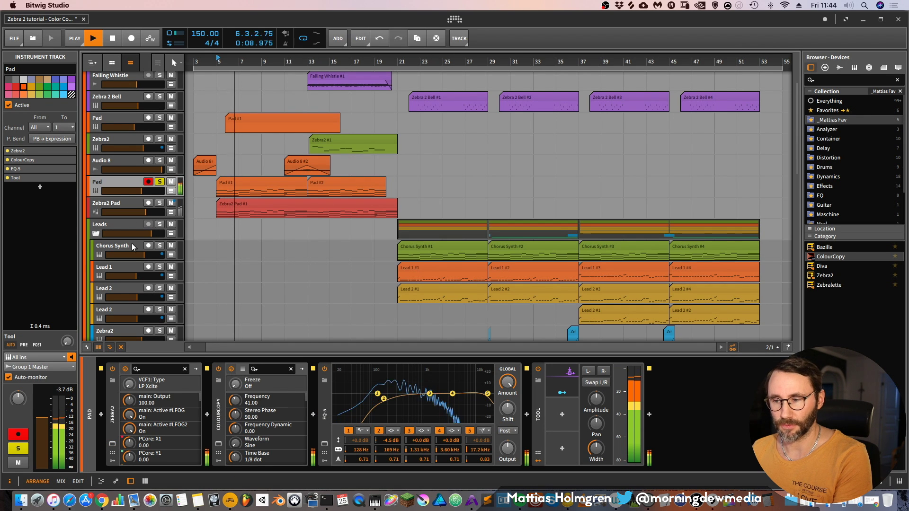
left_click(113, 445)
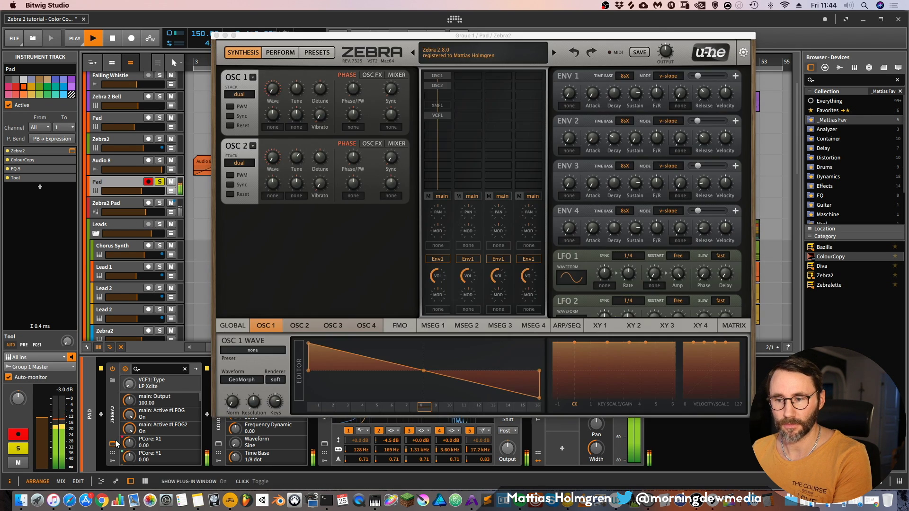
left_click(567, 326)
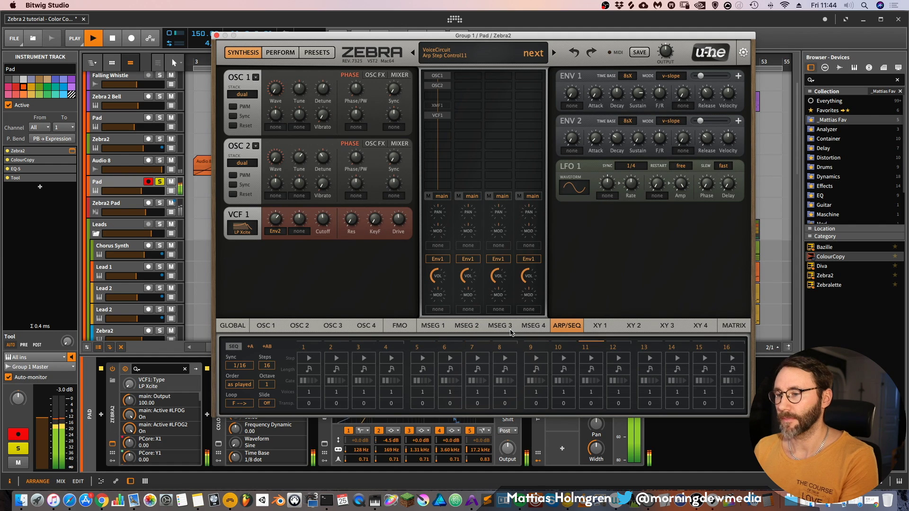
key("space")
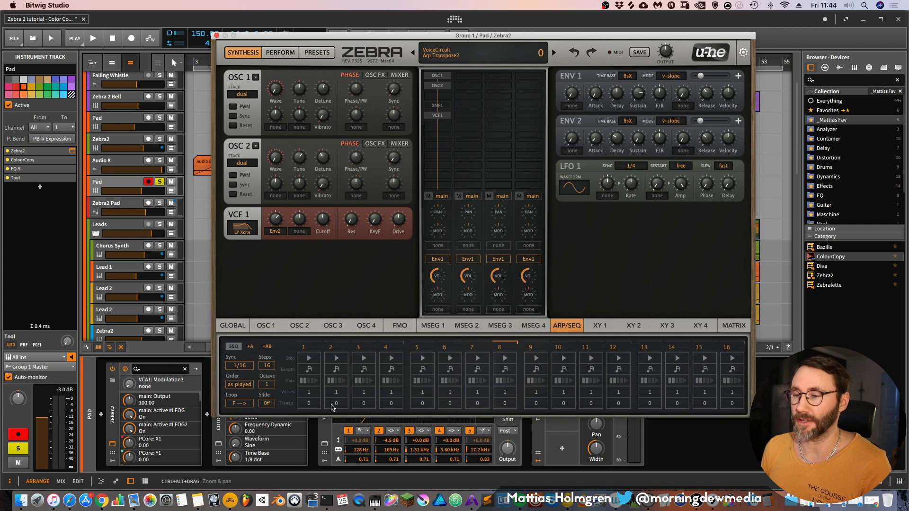
Step: Switch the arpeggiator steps to the +A modulation view and set step 1's A value to 4
left_click(251, 347)
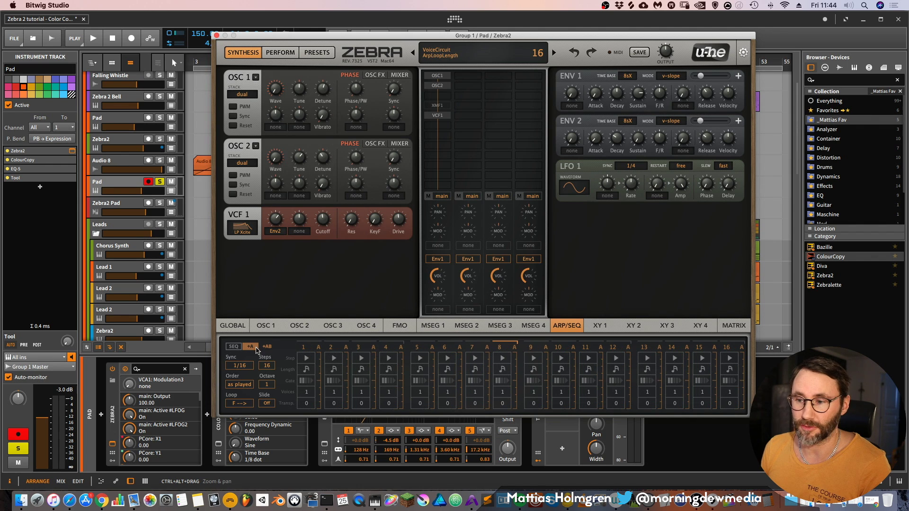
left_click(320, 356)
mouse_move(318, 374)
left_mouse_down()
mouse_move(320, 353)
mouse_move(320, 383)
left_mouse_up()
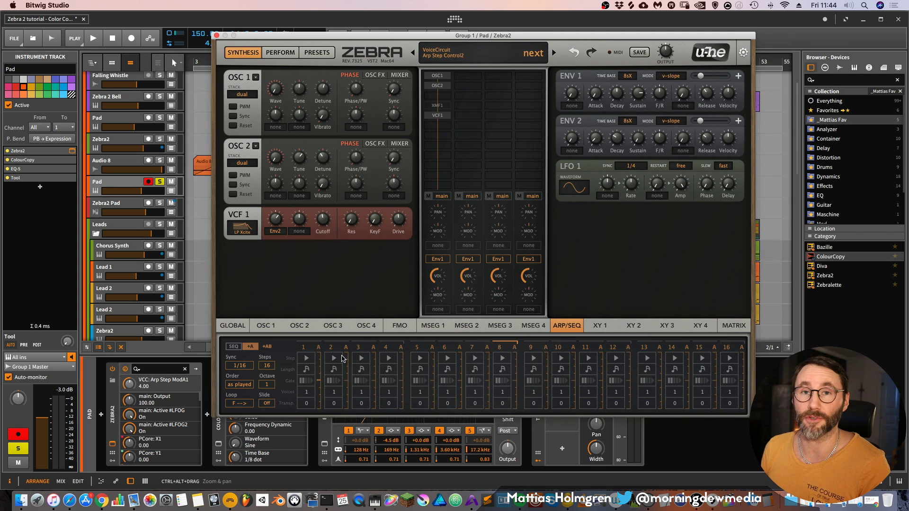
Step: Show the MSEG 1 envelope
left_click(433, 326)
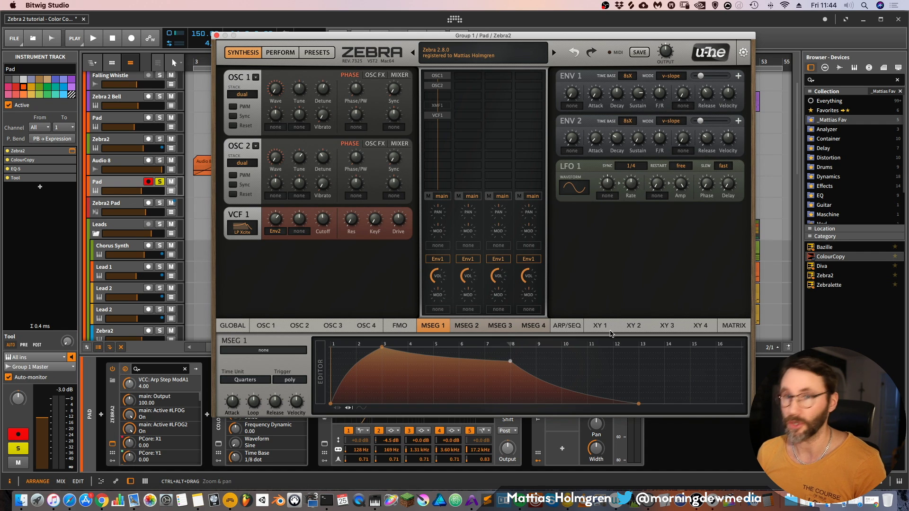
Step: Show the modulation matrix, target VCF1: Cutoff in slot 1 and browse its modulation sources without choosing one
left_click(571, 325)
left_click(733, 331)
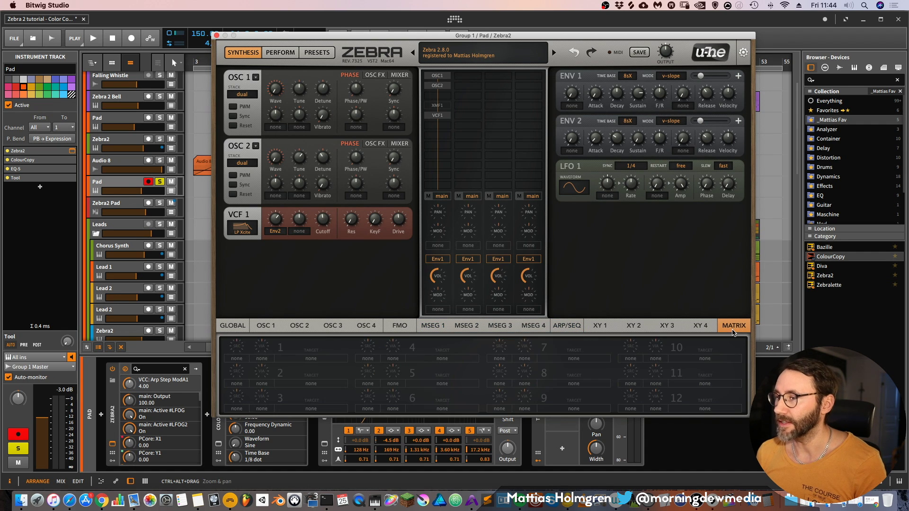
left_click_drag(313, 357, 322, 220)
left_click(236, 358)
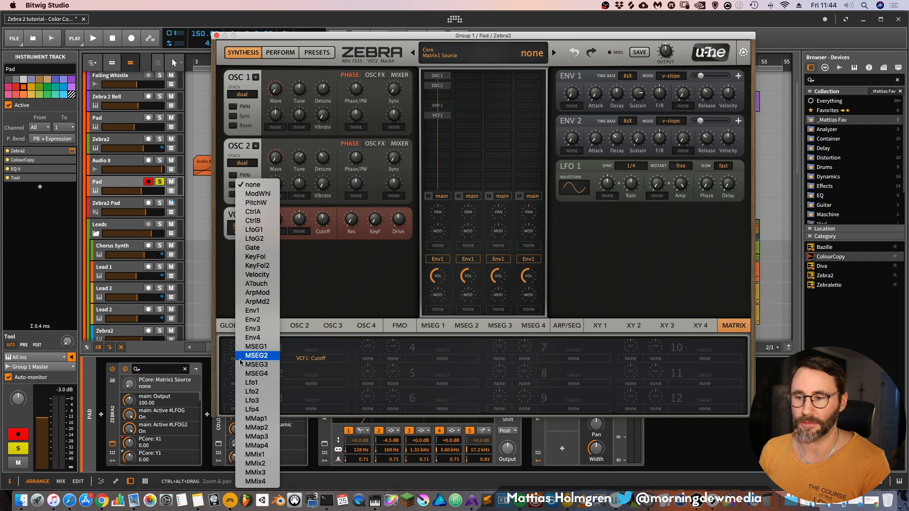
key("Escape")
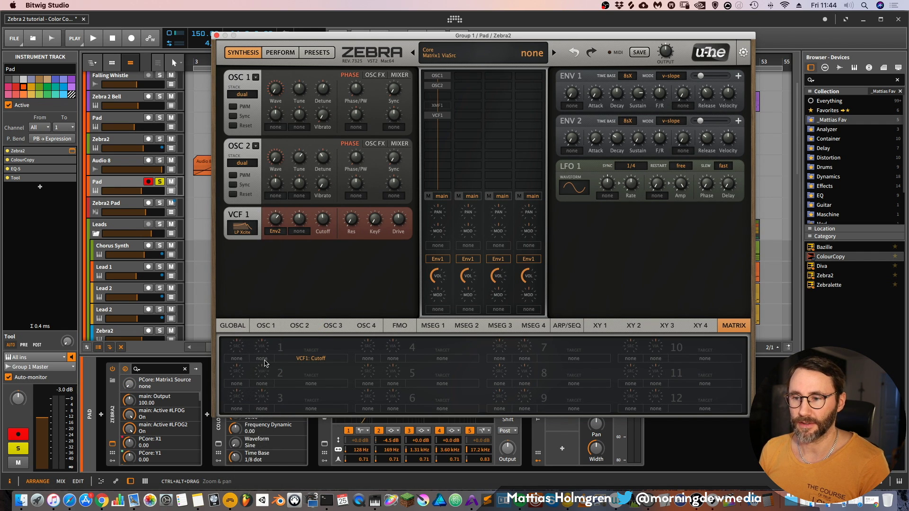
Step: Retarget matrix slot 1 to VCF1: Drive and set its source to Lfo1
left_click_drag(314, 358, 398, 223)
left_click_drag(367, 238, 398, 219)
left_click(237, 358)
left_click(260, 382)
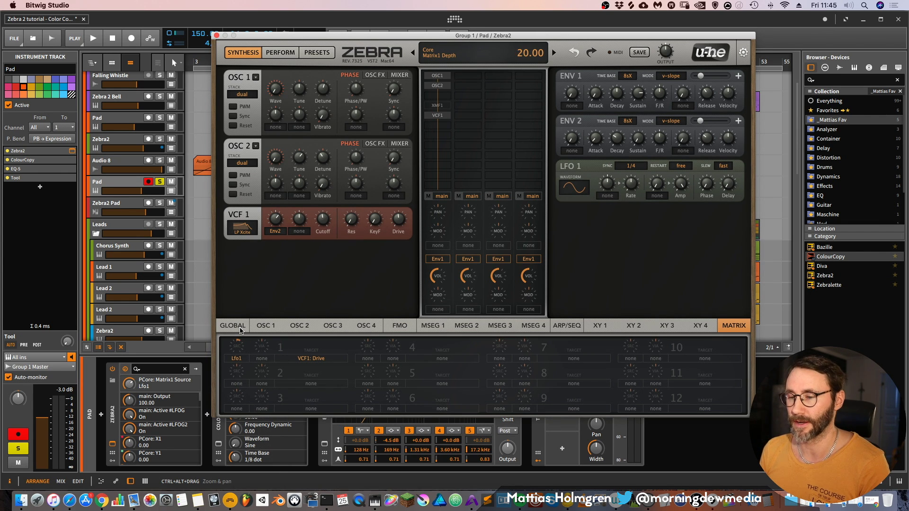
Step: Set the source of matrix slot 1 to none
left_click(239, 361)
left_click(256, 211)
Step: Play the soloed pad while viewing its ColourCopy window, close the window and replay the part briefly
key("space")
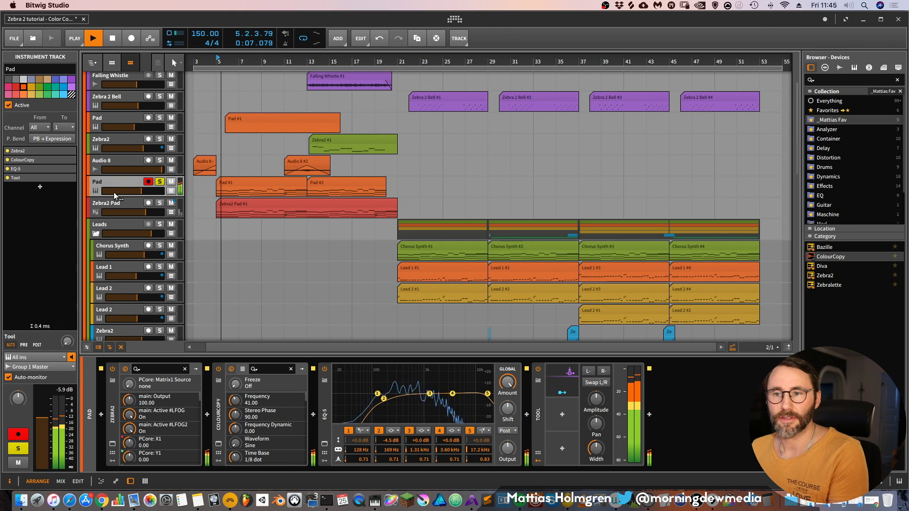
left_click(218, 399)
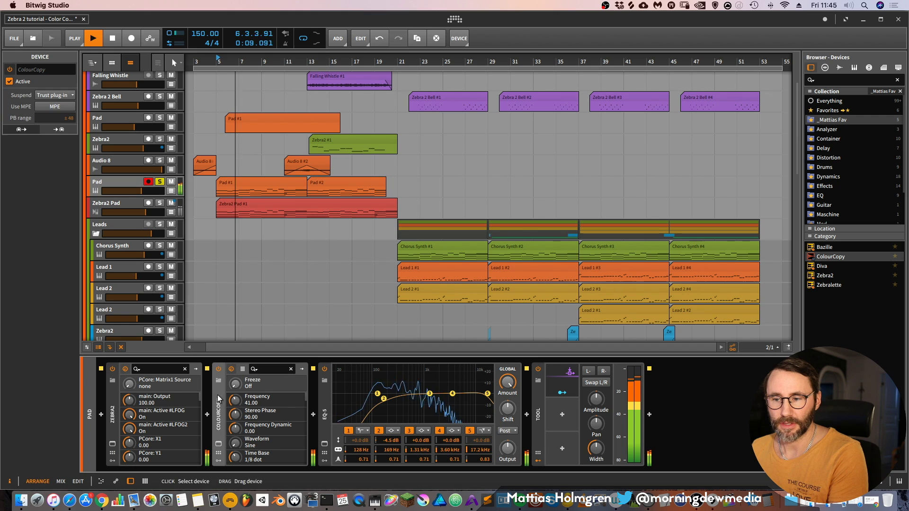
left_click(218, 445)
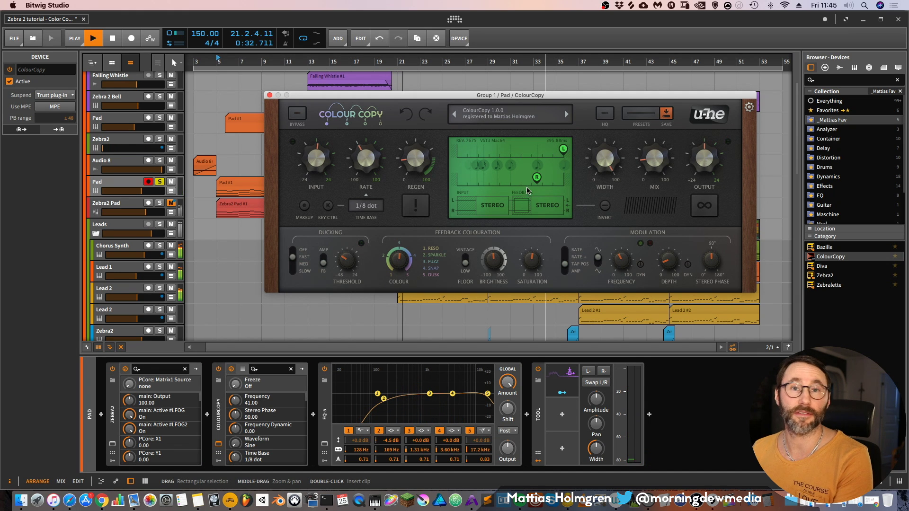
left_click(269, 95)
key("space")
key("space")
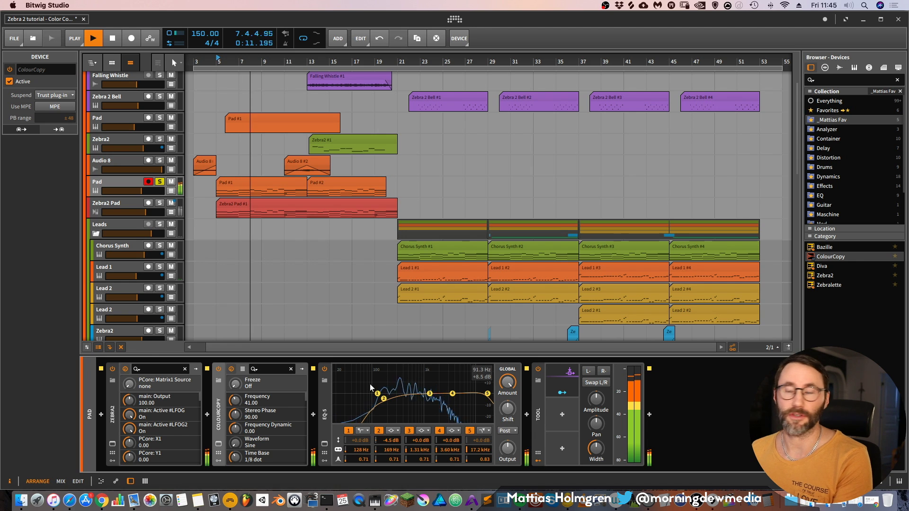
key("space")
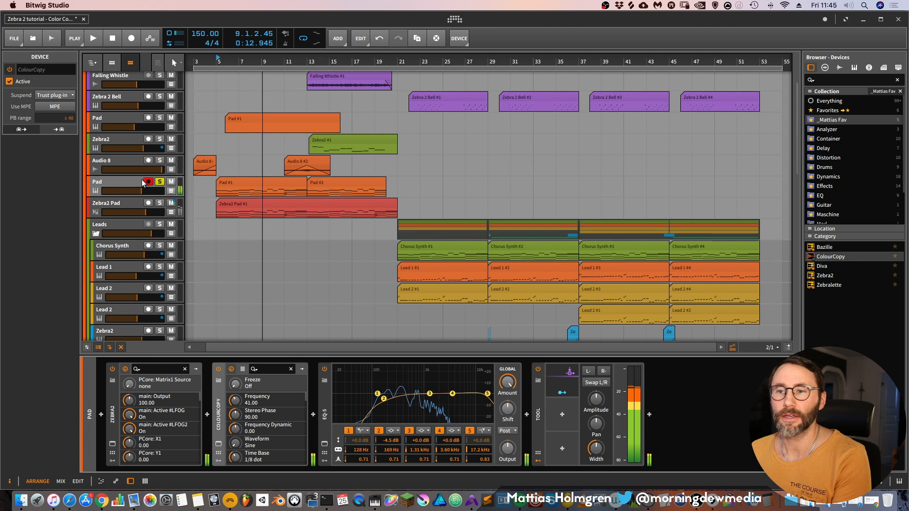
Step: Switch the solo from the Pad track to the record-armed Zebra2 Pad track and play it
left_click(158, 181)
left_click(148, 203)
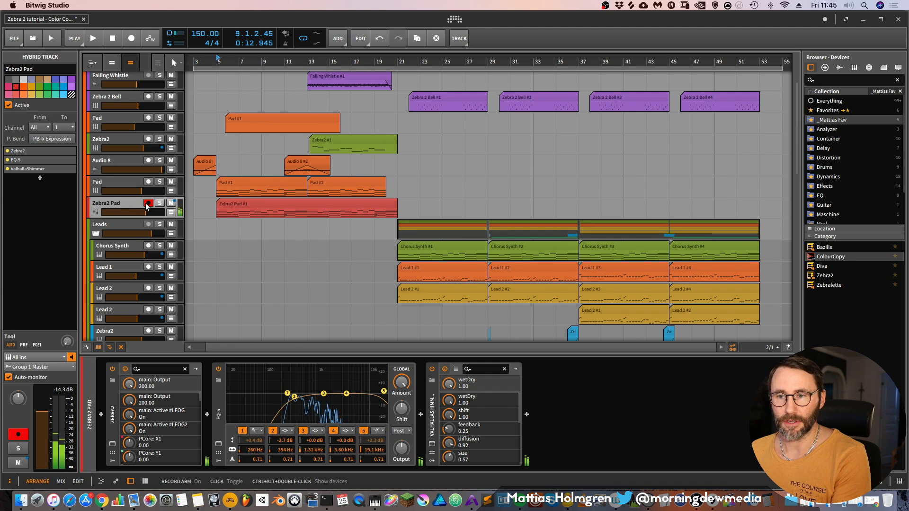
key("space")
left_click(159, 203)
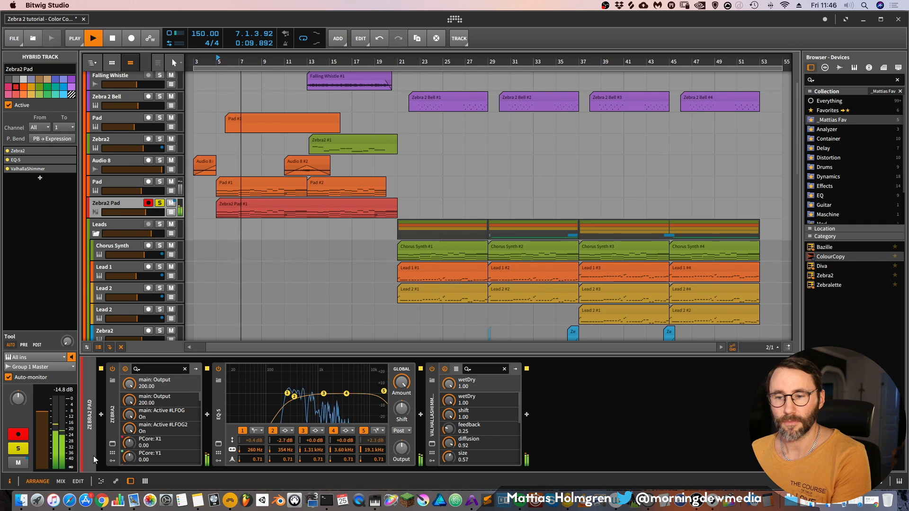
Step: Open the Zebra2 Pad track's synth window, view its perform and synthesis pages, and close it
left_click(112, 443)
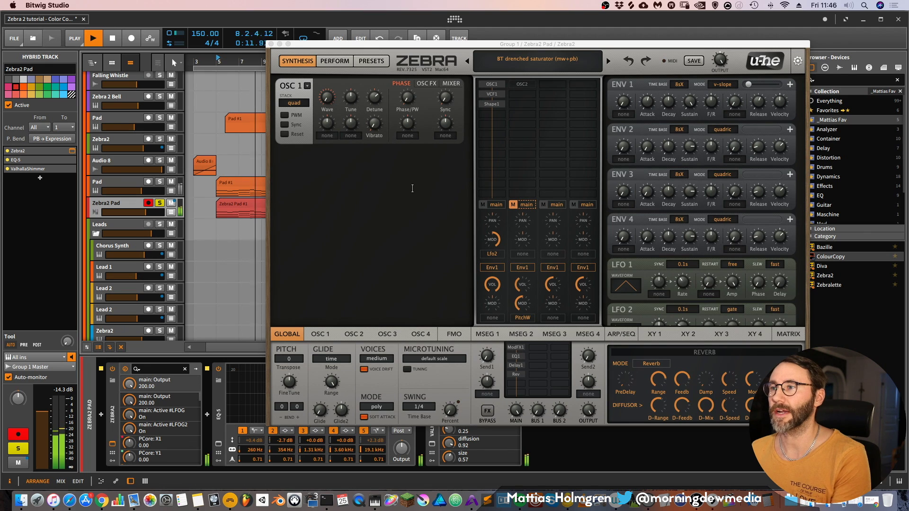
left_click(335, 60)
left_click(300, 63)
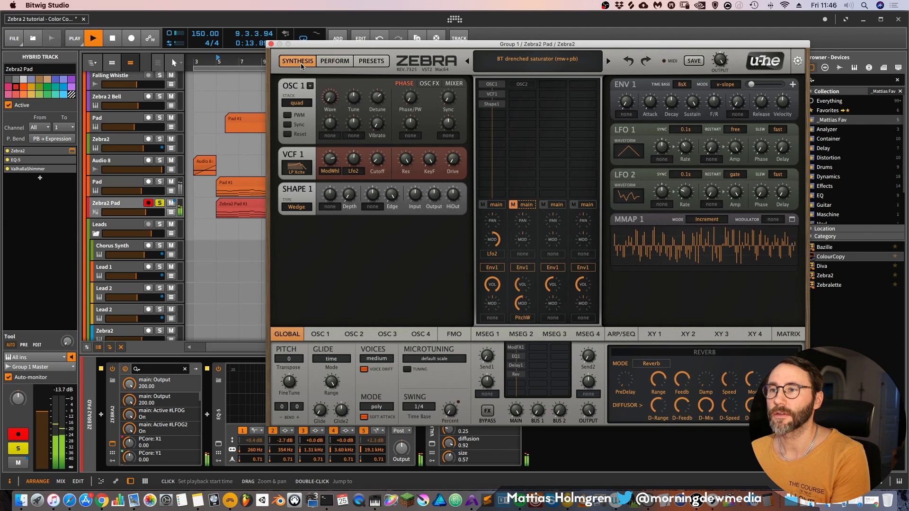
left_click(271, 44)
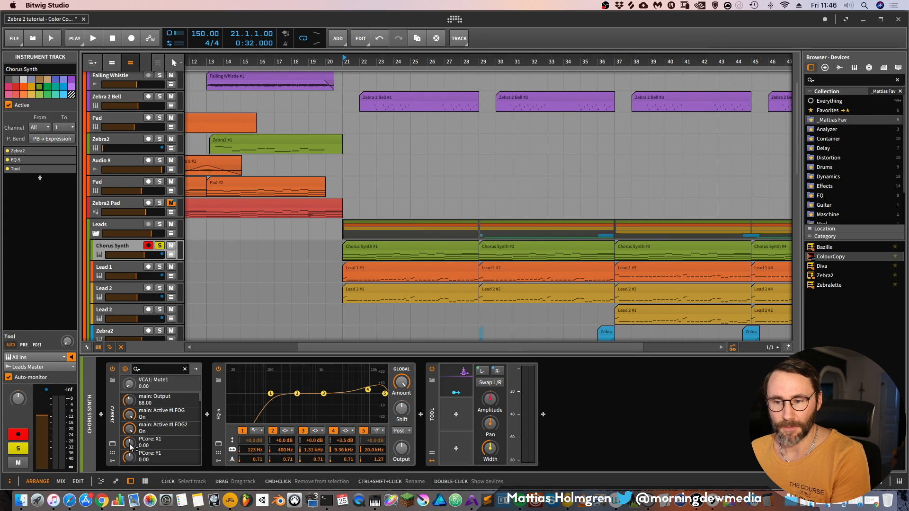
Step: Open the Chorus Synth track's Zebra2 window, play the part and inspect its OSC 2 and Noise 1 modules
left_click(113, 443)
key("space")
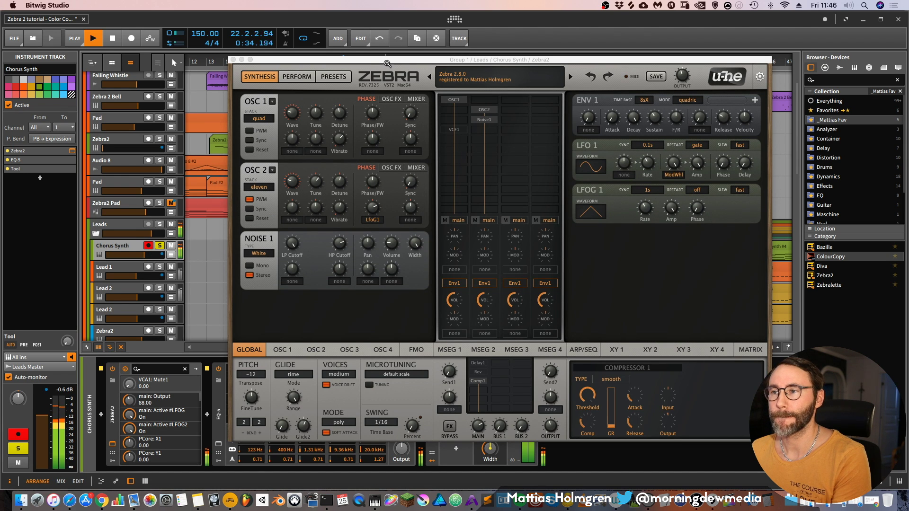
left_click_drag(387, 63, 387, 55)
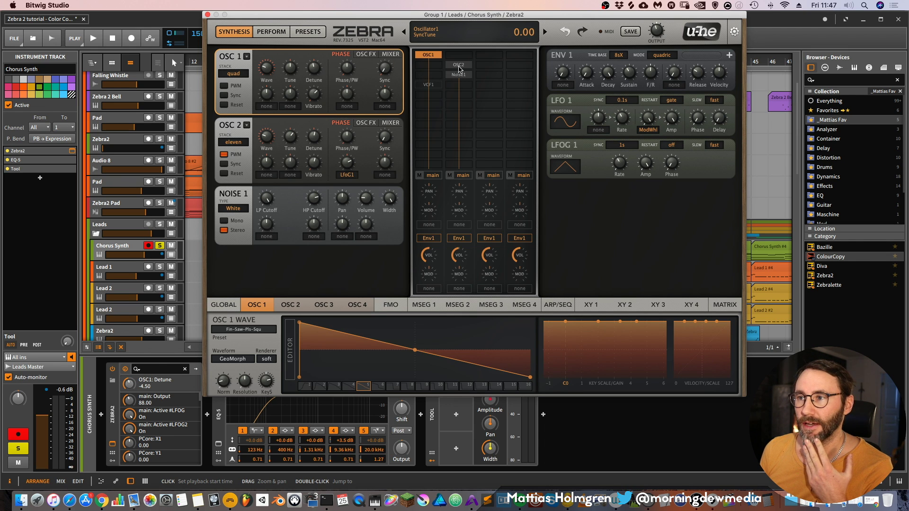
left_click(457, 66)
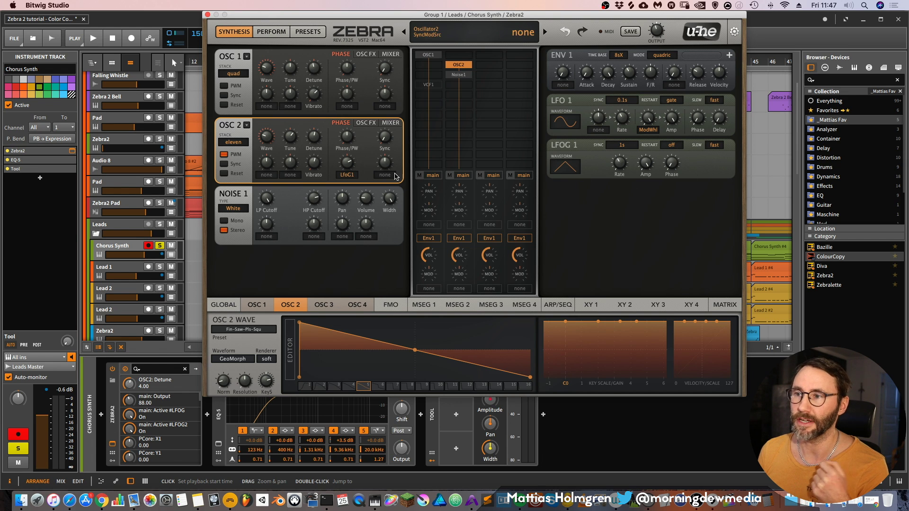
left_click(464, 76)
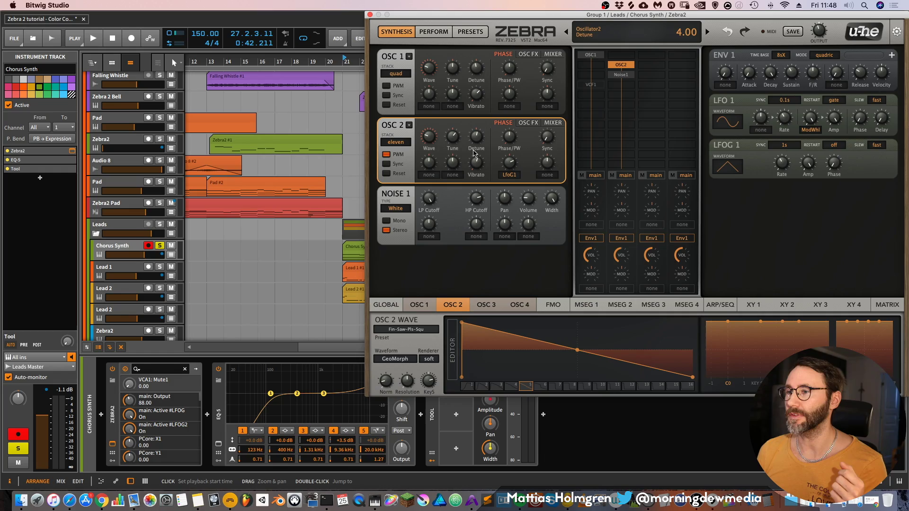
Step: Try deleting the OSC 2 and Noise 1 modules from the second lane, and undo the deletion
key("BackSpace")
left_click(622, 75)
key("BackSpace")
key("super+z")
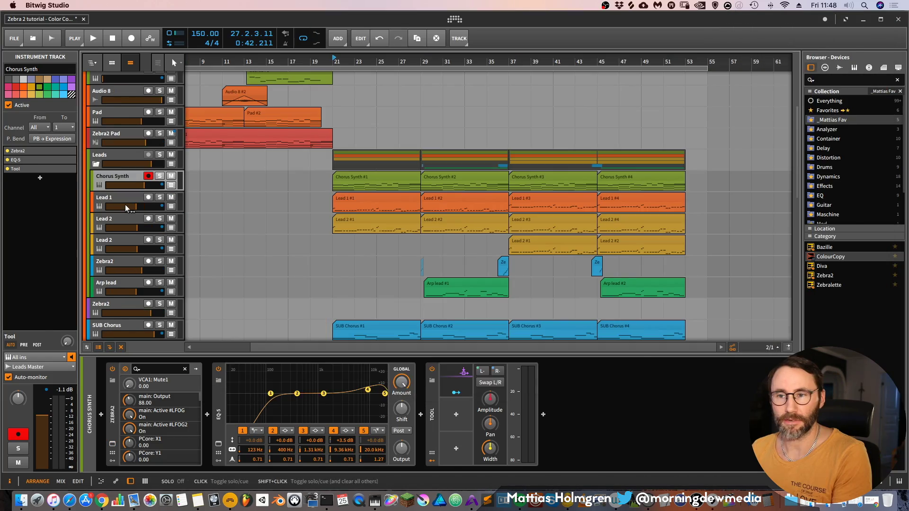
Step: Select and solo the Lead 1 track during playback, and open its Zebra2 window
left_click(127, 198)
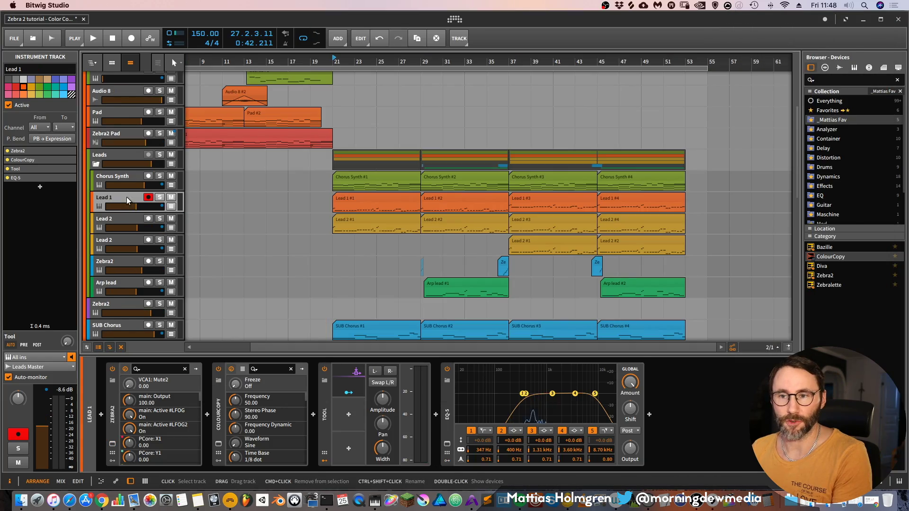
key("space")
left_click(159, 197)
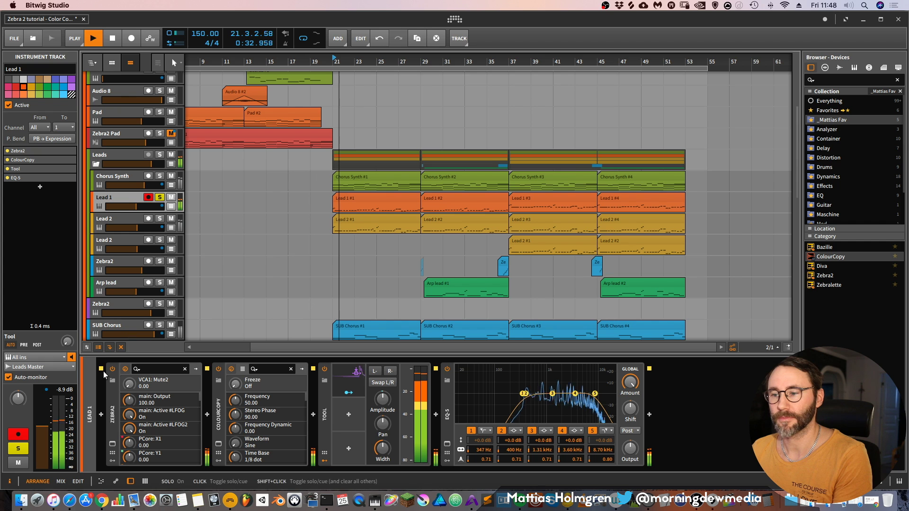
left_click(112, 444)
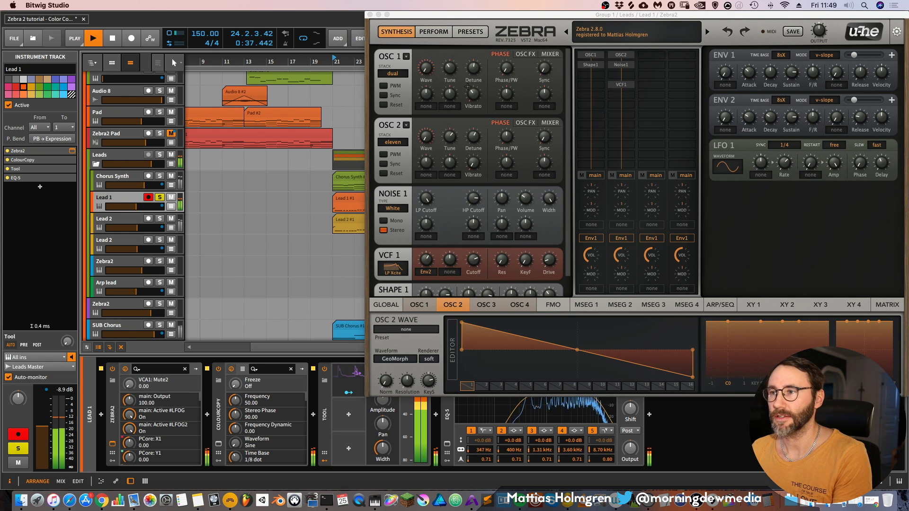
Step: Examine the OSC 1 and OSC 2 waveforms while auditioning each Lead 1 lane with the other one muted
left_click(423, 308)
key("space")
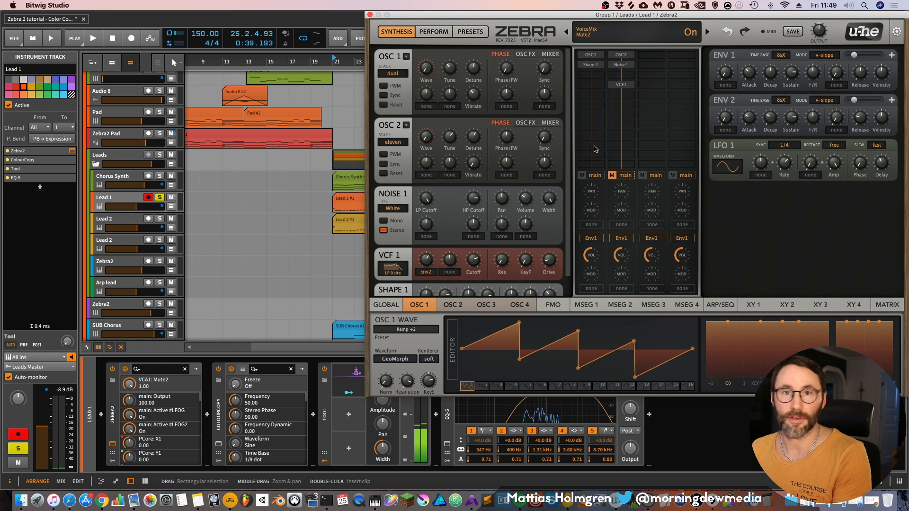
key("space")
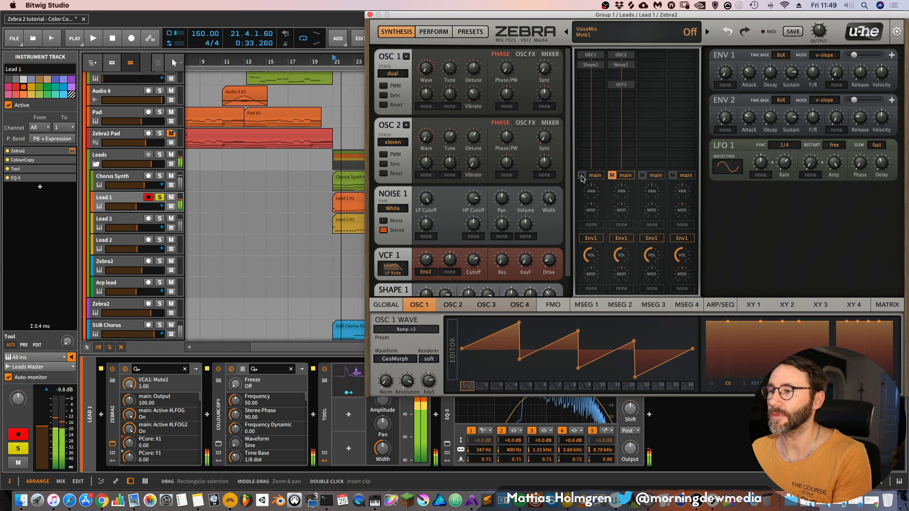
left_click(451, 307)
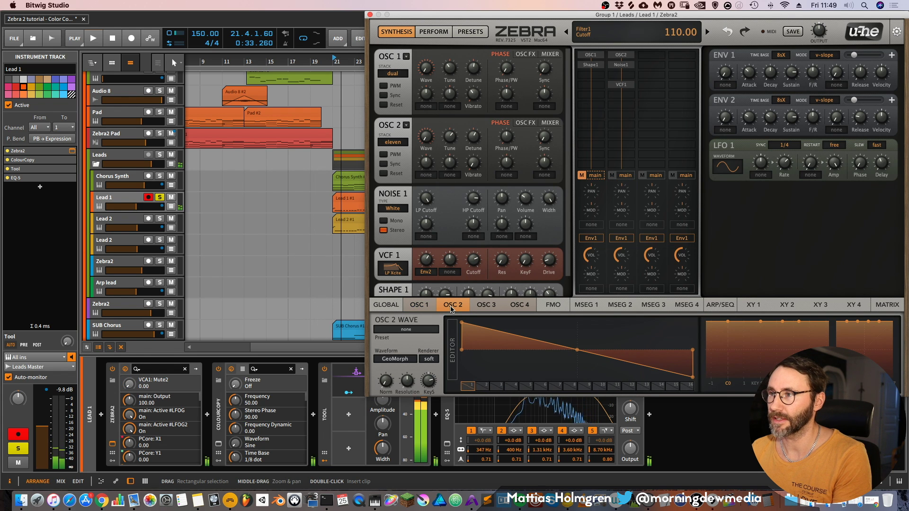
left_click(627, 55)
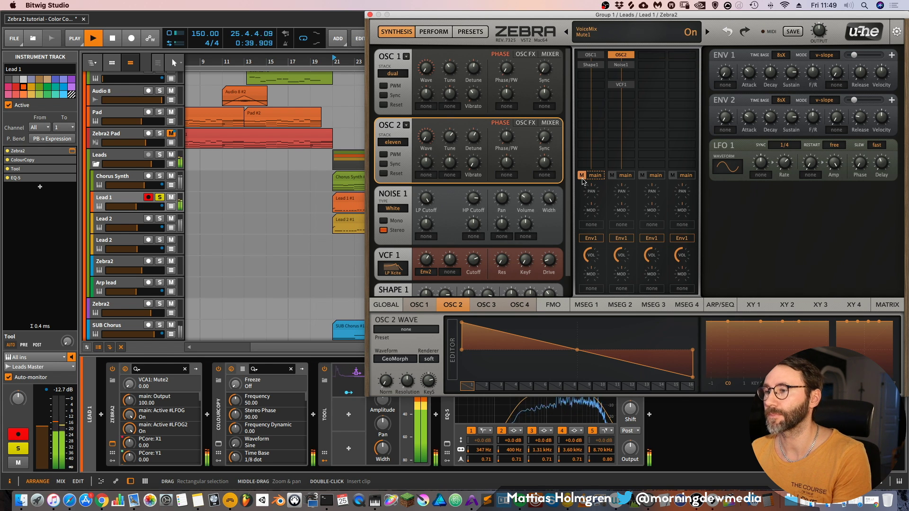
Step: Replay Lead 1 with both lanes unmuted, show Zebra2's global settings and stop playback
key("space")
key("space")
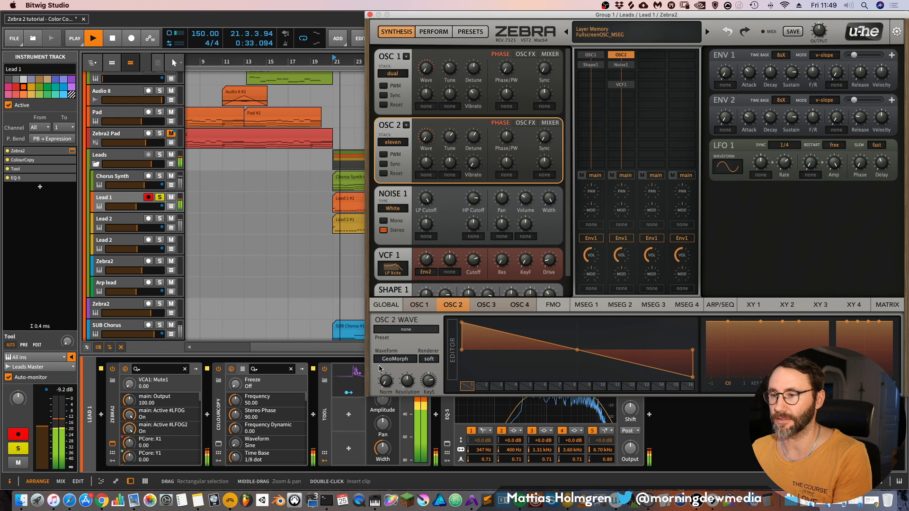
left_click(393, 305)
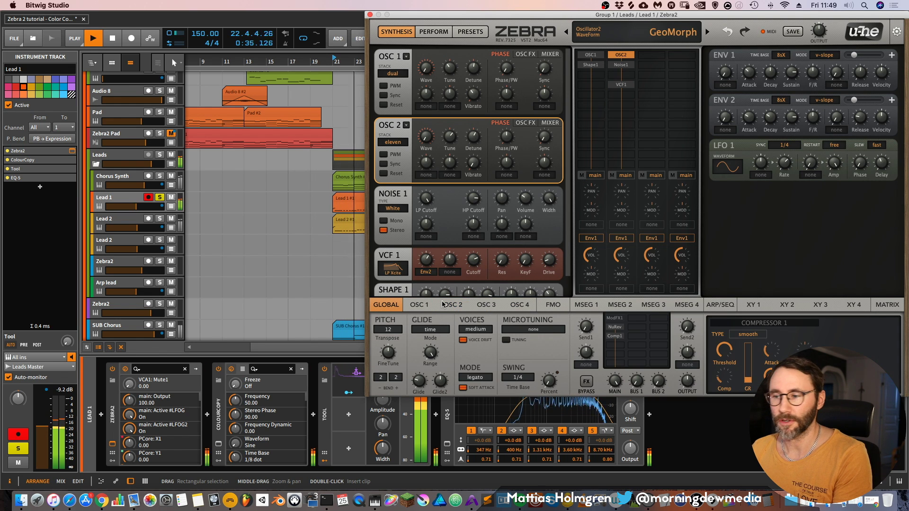
key("space")
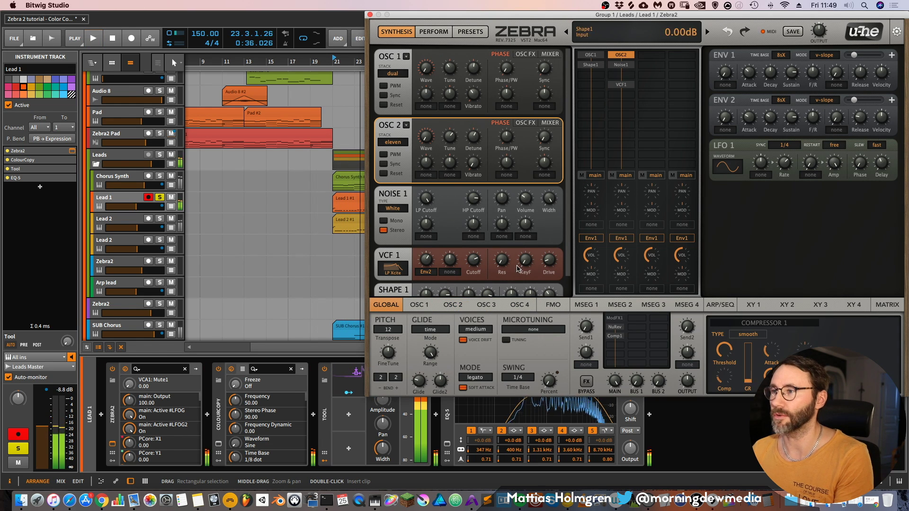
Step: Select the SHAPE 1 module and browse its types, keeping Wedge
left_click(592, 65)
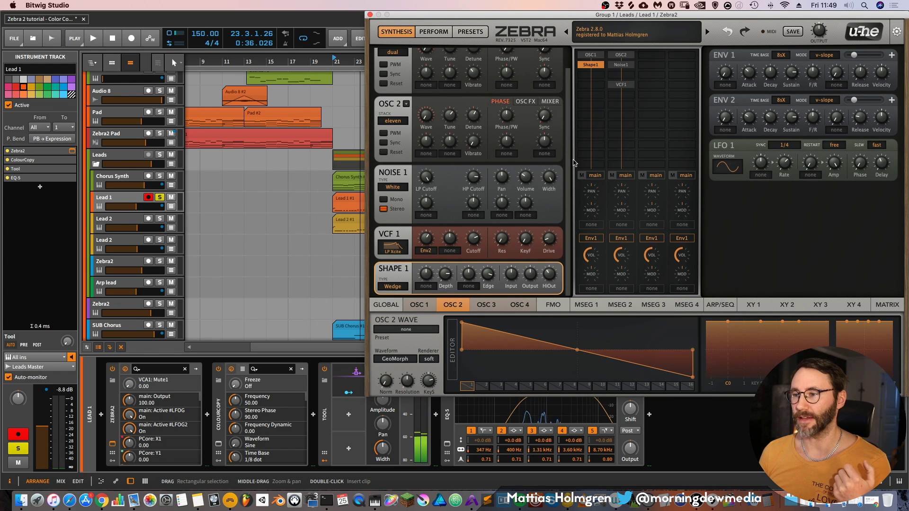
left_click(395, 290)
left_click(400, 279)
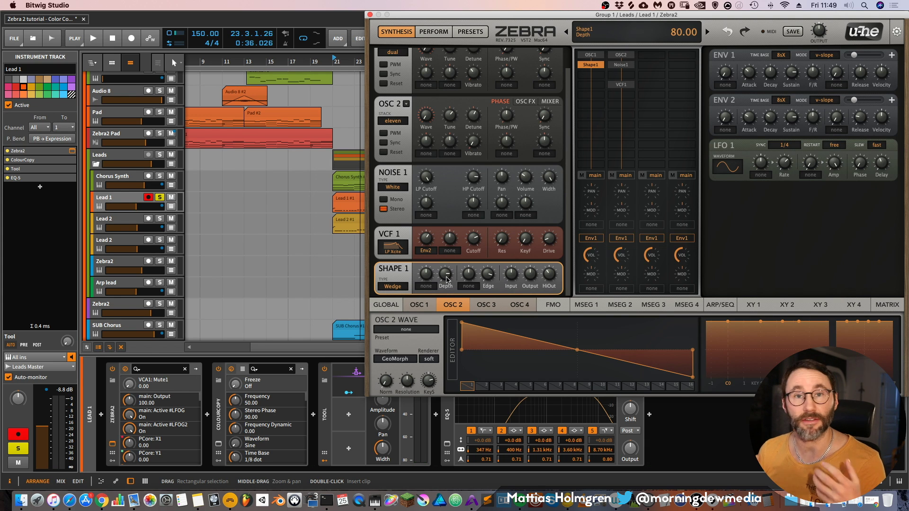
Step: Show Lead 1's global voice settings and browse the voice modes, keeping legato
left_click(391, 307)
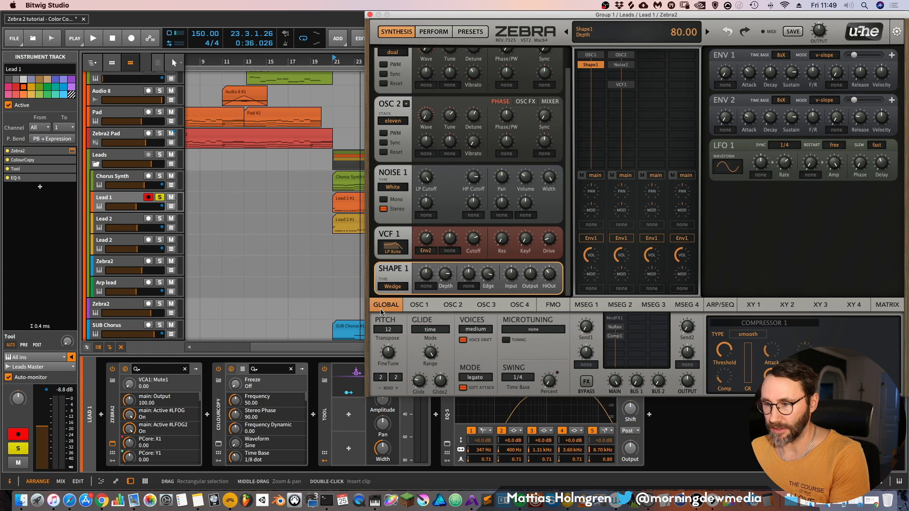
left_click(483, 379)
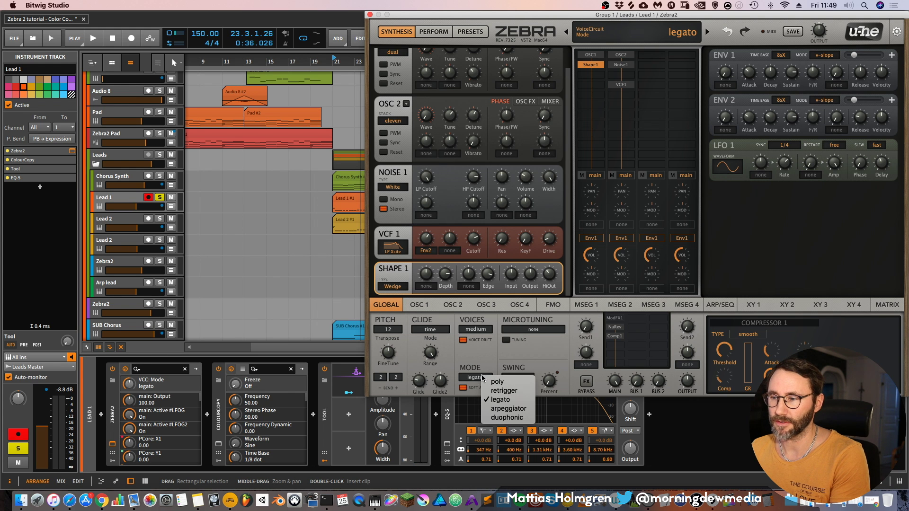
left_click(506, 401)
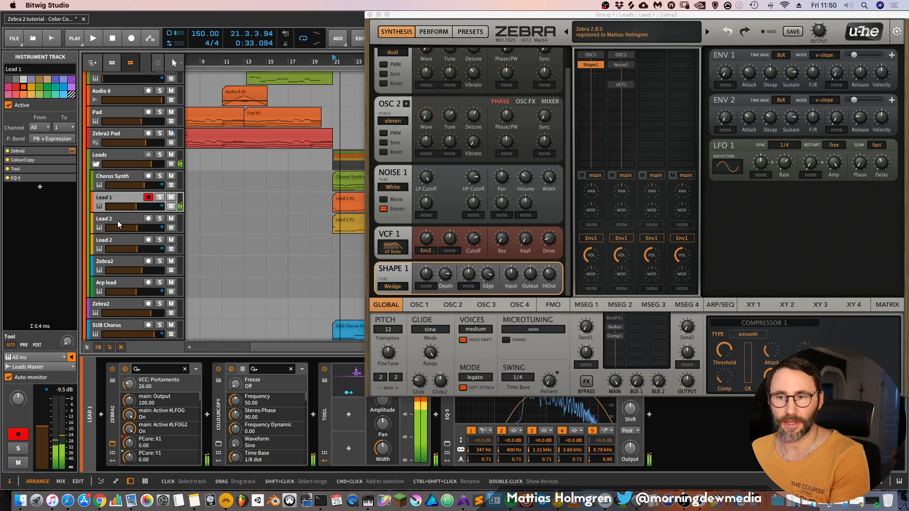
Step: Solo the first Lead 2 track and play it
left_click(162, 220)
key("space")
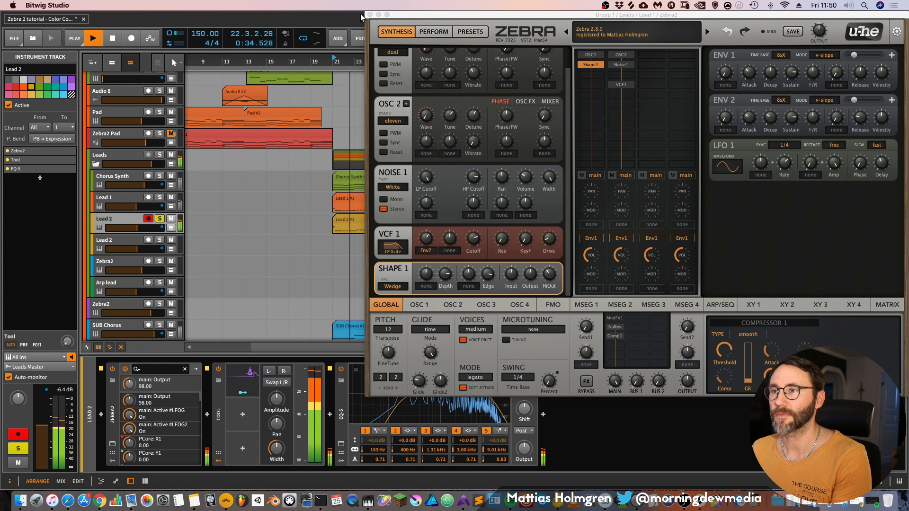
Step: Show the first Lead 2 track's Zebra2 and examine its OSC 1 and OSC 2 waveforms and the OSC 2 module
left_click(112, 444)
left_click(112, 443)
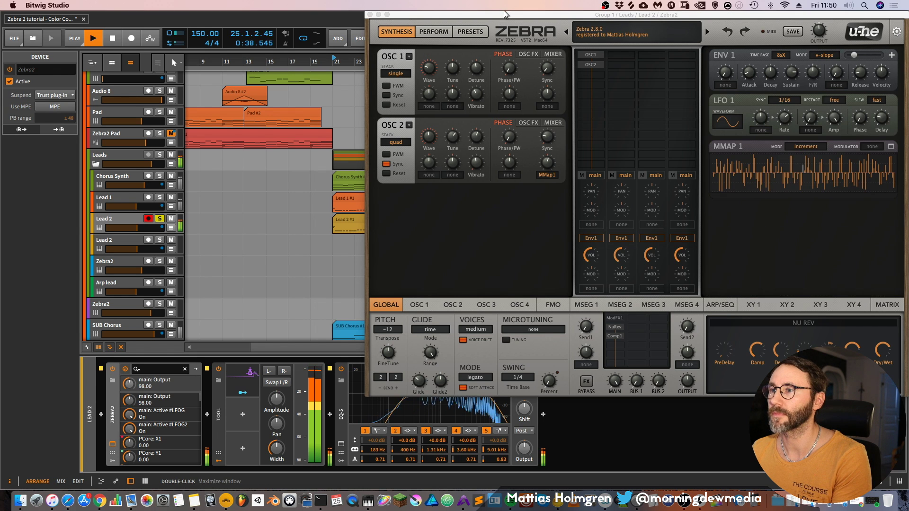
left_click_drag(556, 15, 406, 14)
left_click(269, 306)
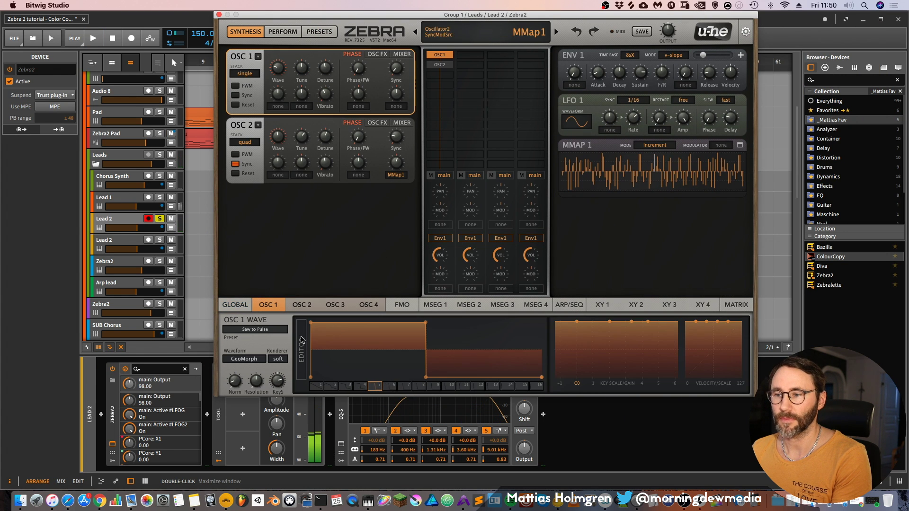
left_click(291, 307)
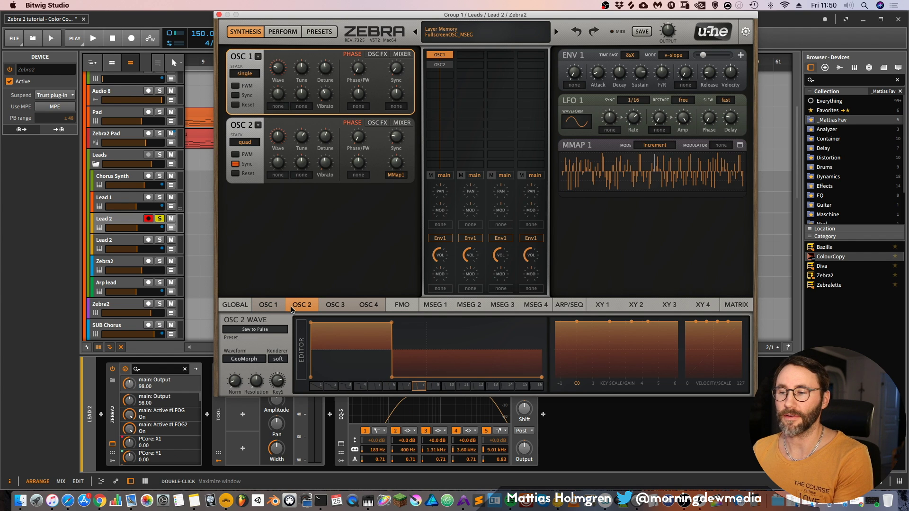
left_click(445, 65)
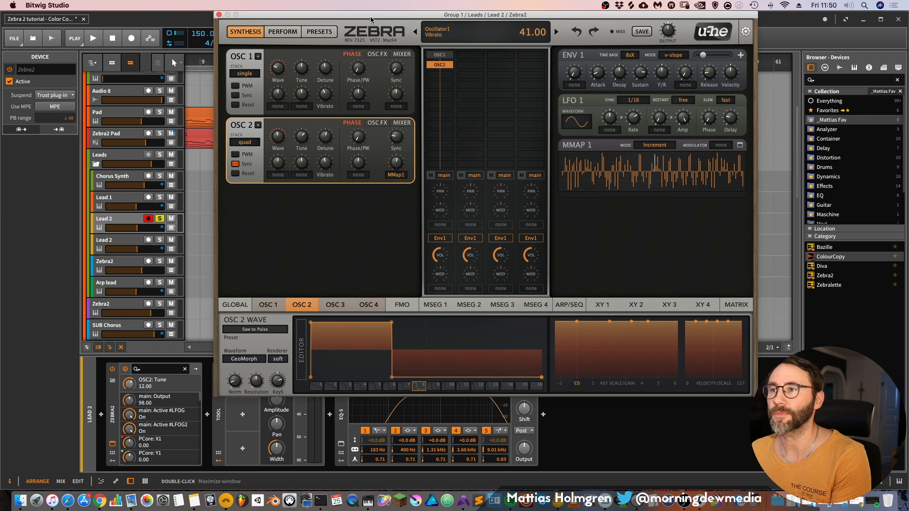
left_click_drag(370, 20, 401, 7)
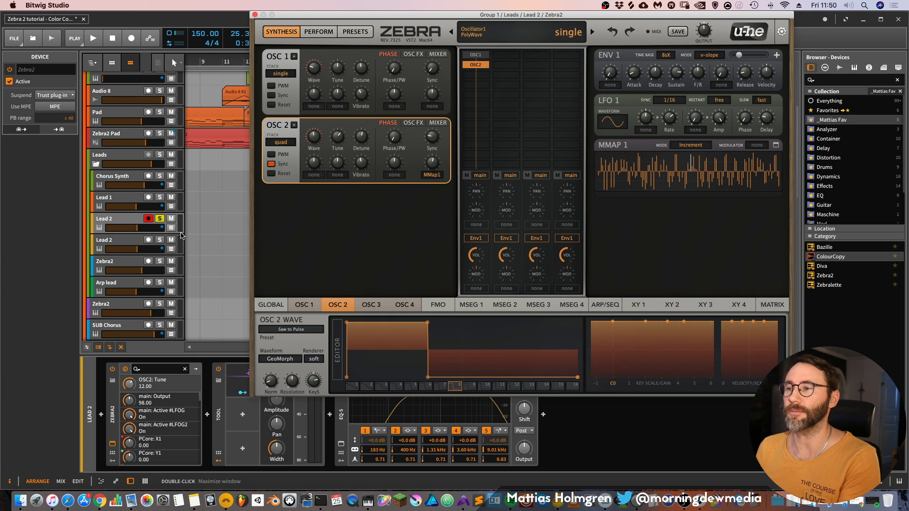
Step: Solo the second Lead 2 track in place of the first and play it from bar 37
key("space")
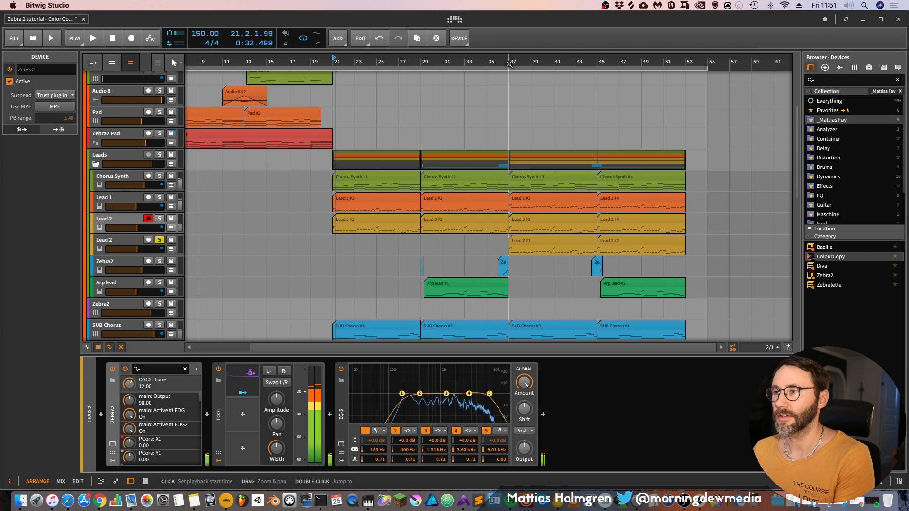
key("space")
left_click(119, 241)
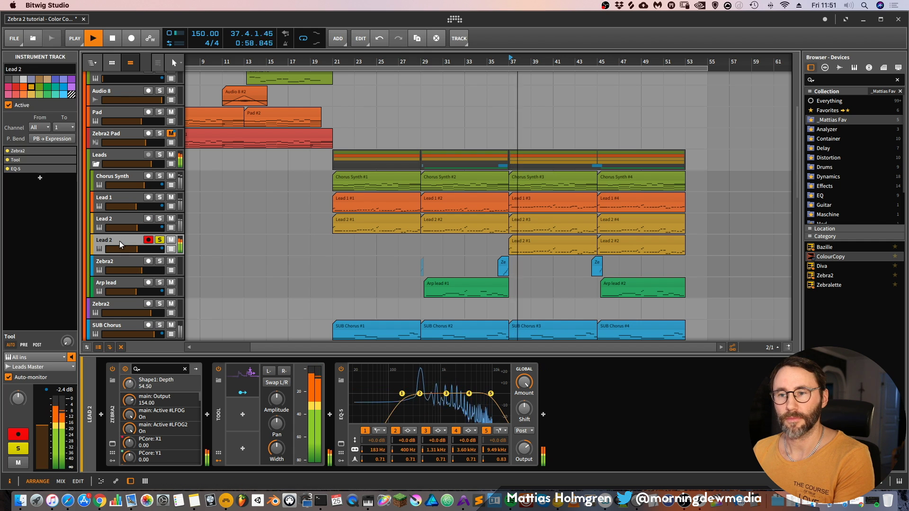
Step: Show the second Lead 2's Zebra2, examine its OSC 1 and SHAPE 1 modules and stop playback
left_click(112, 444)
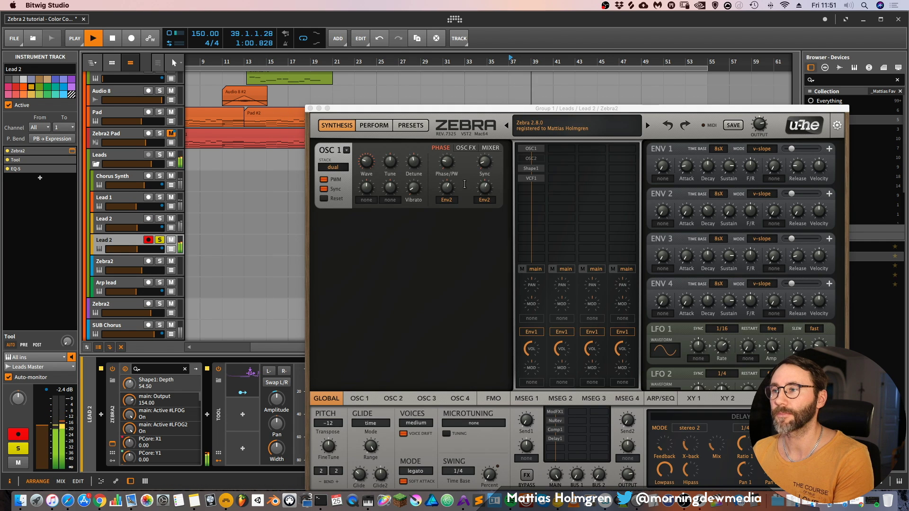
left_click(530, 149)
left_click_drag(542, 108, 477, 8)
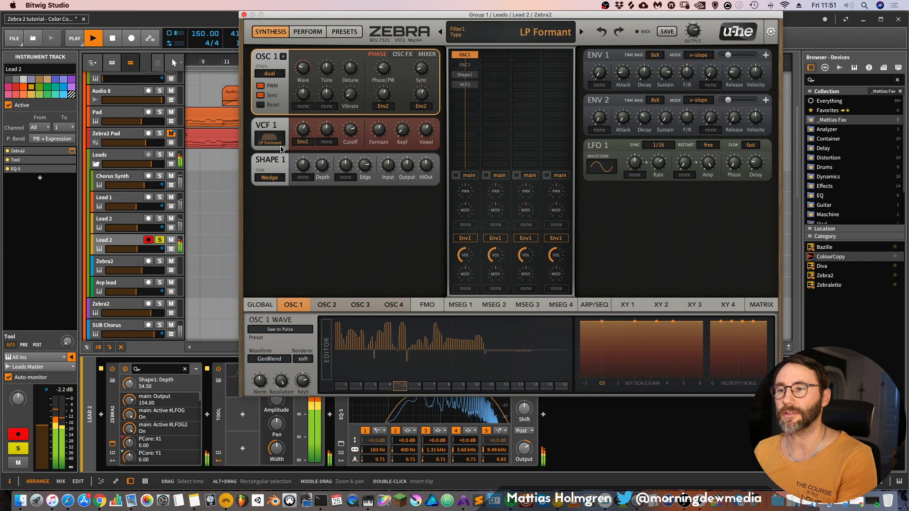
key("space")
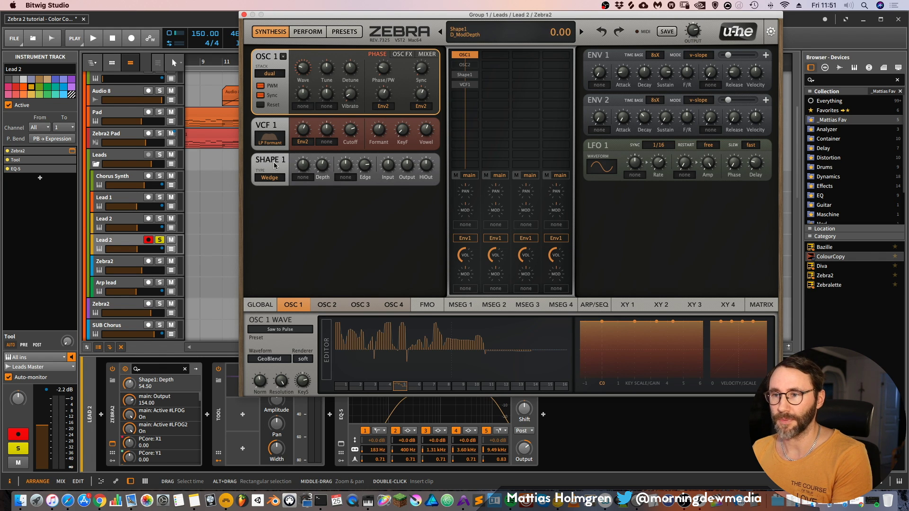
left_click(466, 75)
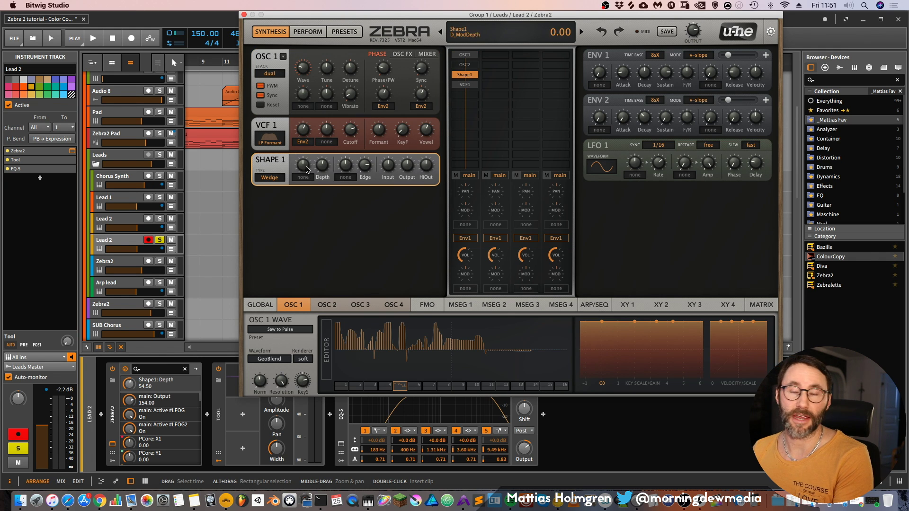
Step: Replay the second Lead 2 while examining Zebra2's global voice settings, and close the plugin window
key("space")
left_click(244, 15)
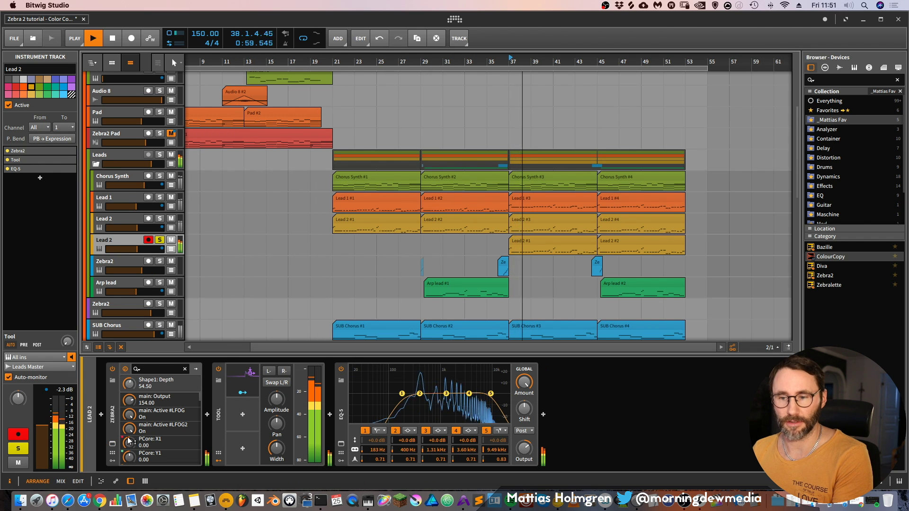
left_click(125, 368)
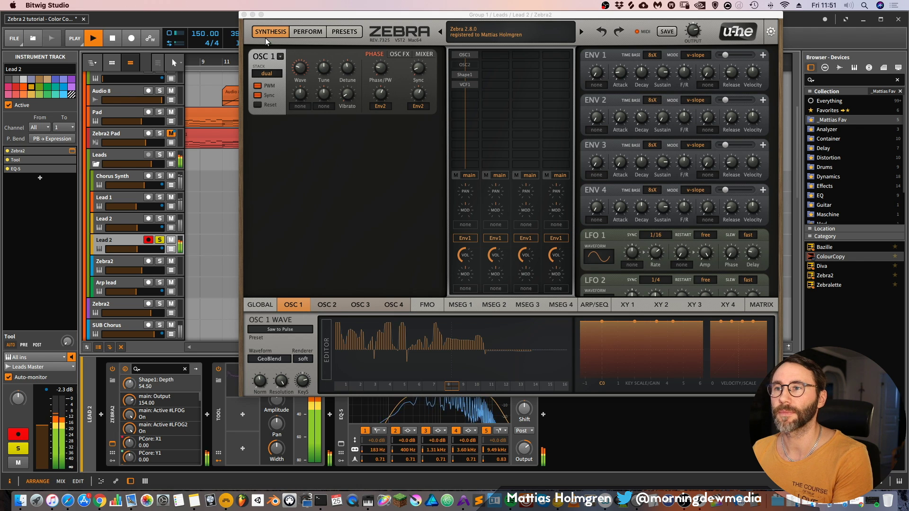
left_click(260, 305)
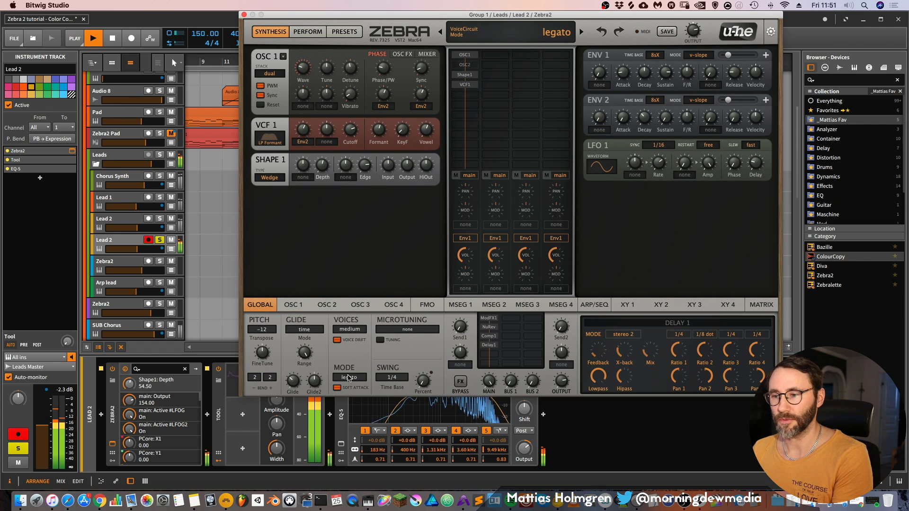
left_click(244, 15)
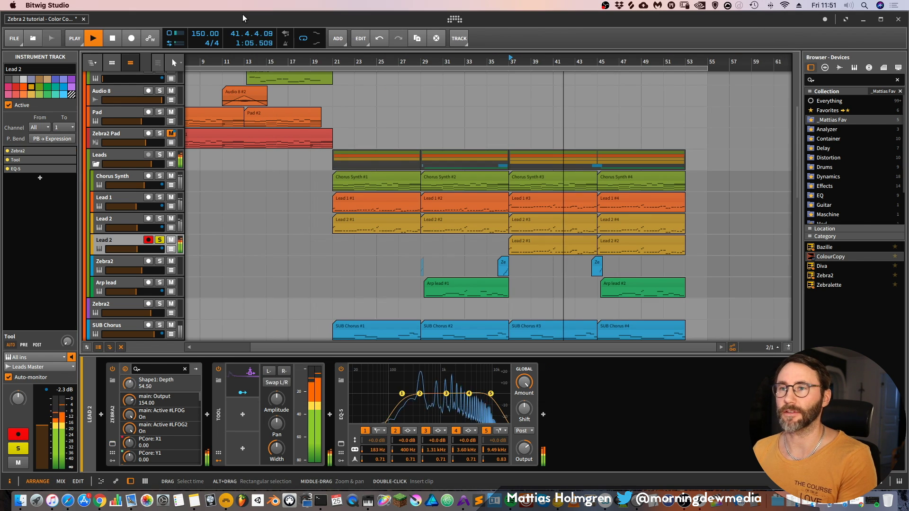
Step: Unsolo the second Lead 2 to hear all tracks together, and briefly toggle Chorus Synth's solo on and off
left_click(160, 239)
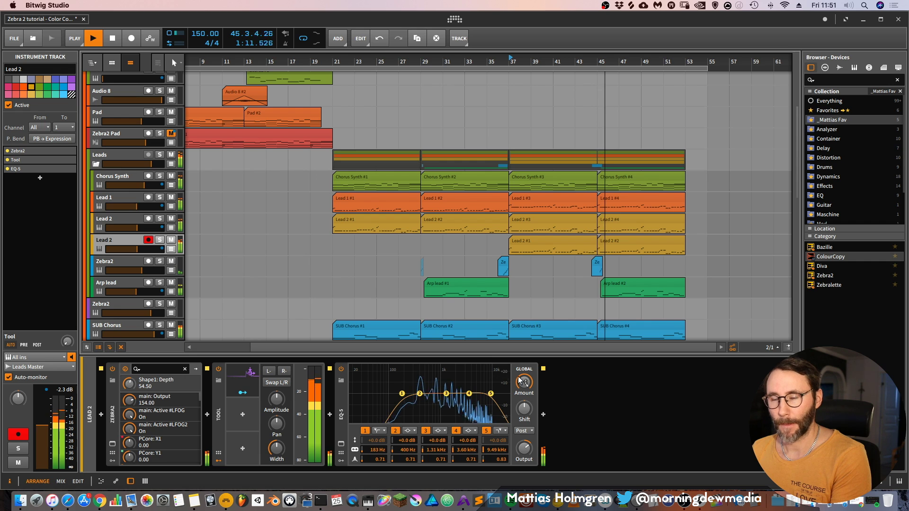
left_click(115, 174)
key("s")
key("s")
Step: Stop playback, solo the Lead 1 track and play it from bar 37
left_click(129, 197)
key("space")
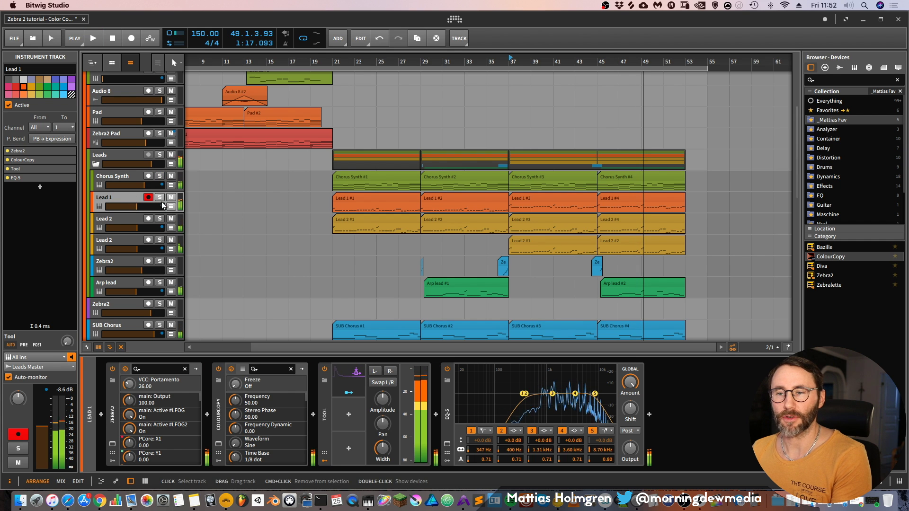
key("s")
scroll(215, 205, "down", 2)
key("space")
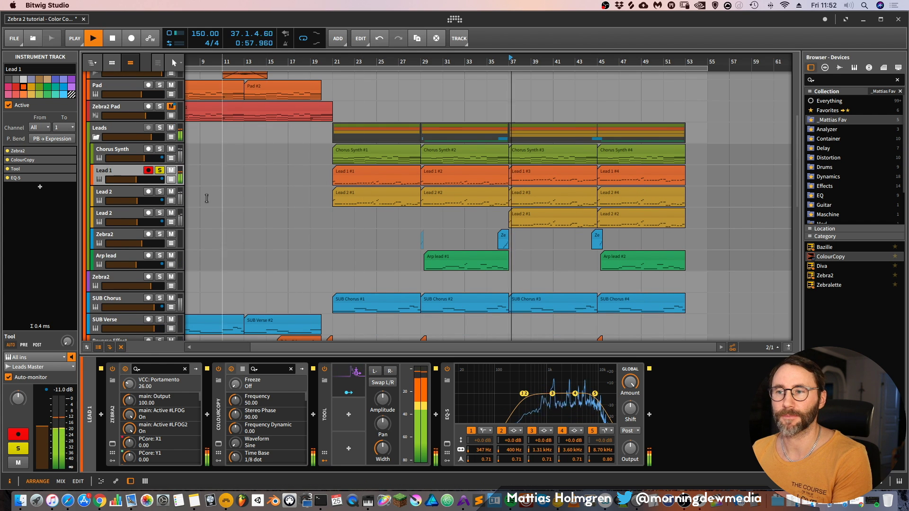
Step: Show Lead 1's ColourCopy delay, stop playback and turn on its Freeze function
left_click(218, 443)
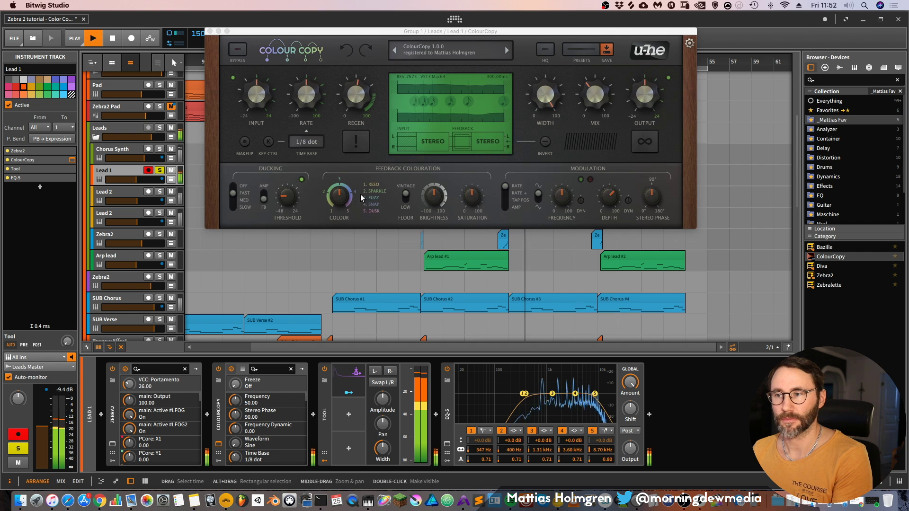
key("space")
left_click(646, 142)
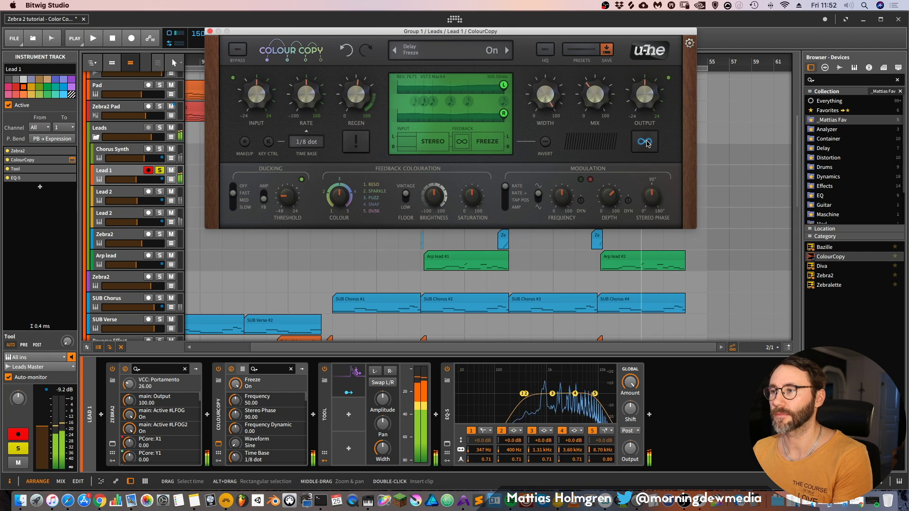